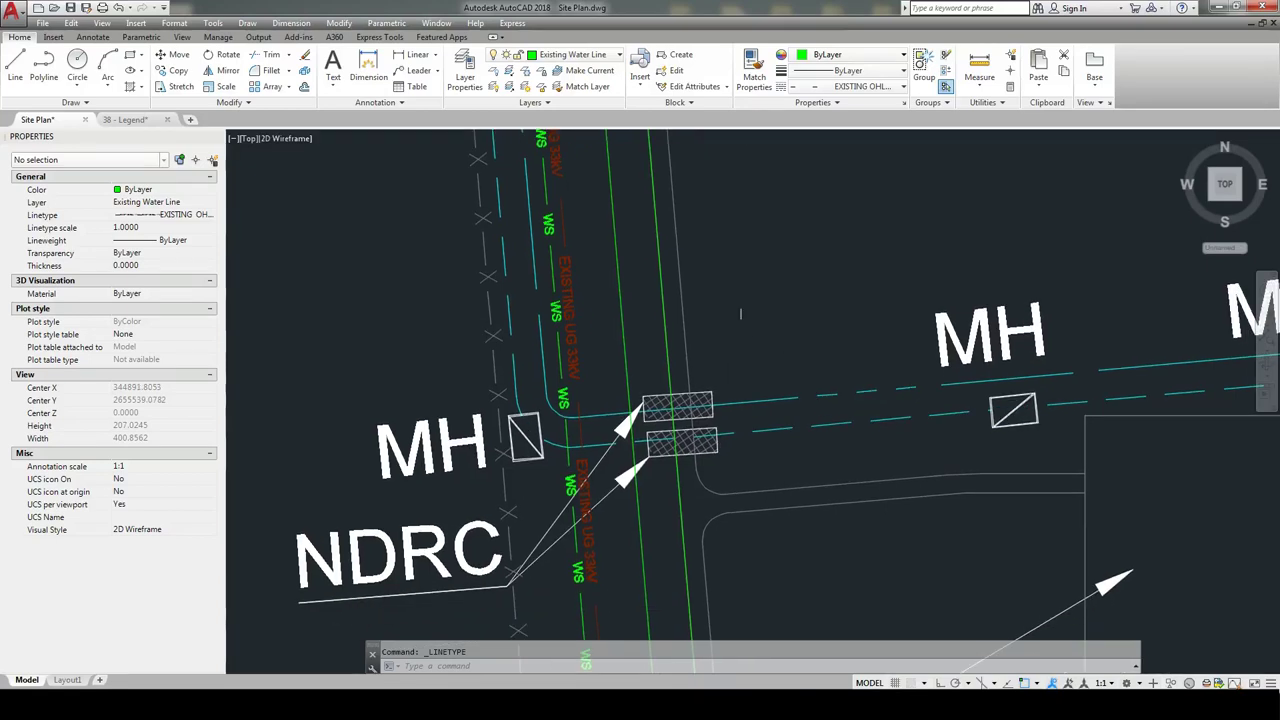
- Pan and zoom around the site plan, selecting the green sketch polyline to inspect it
middle_drag(711, 386, 744, 392)
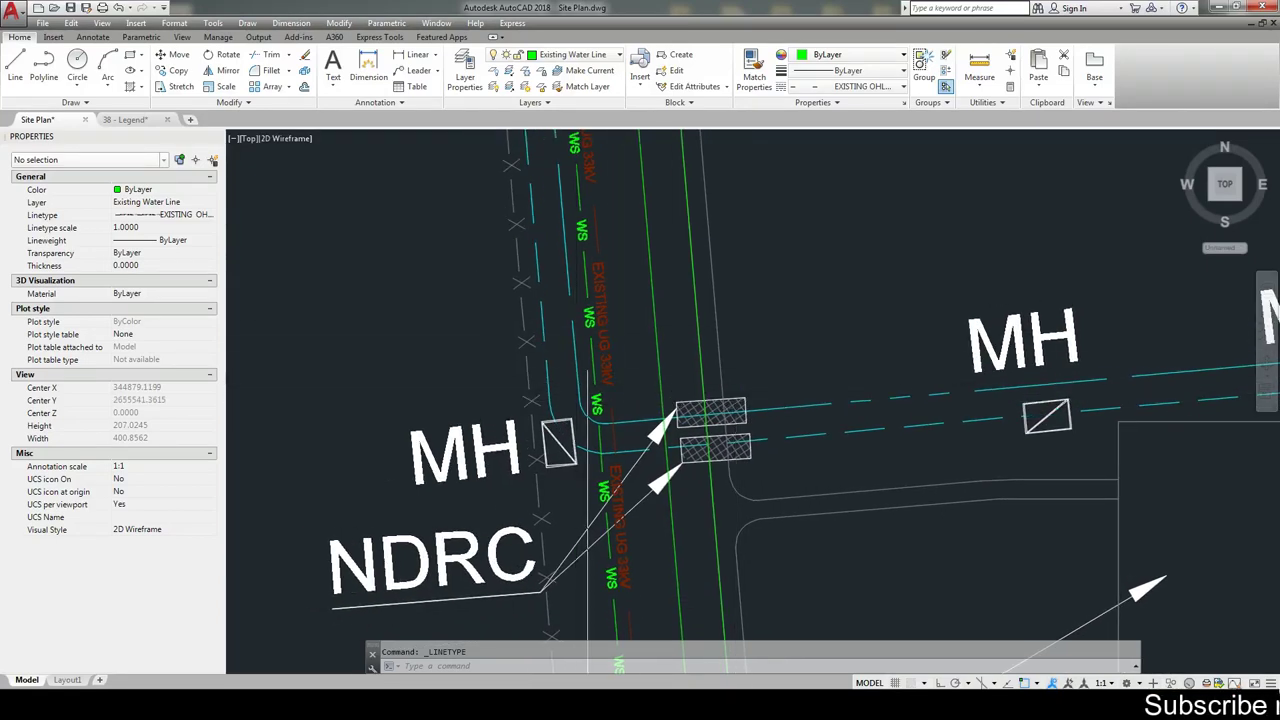
click(655, 347)
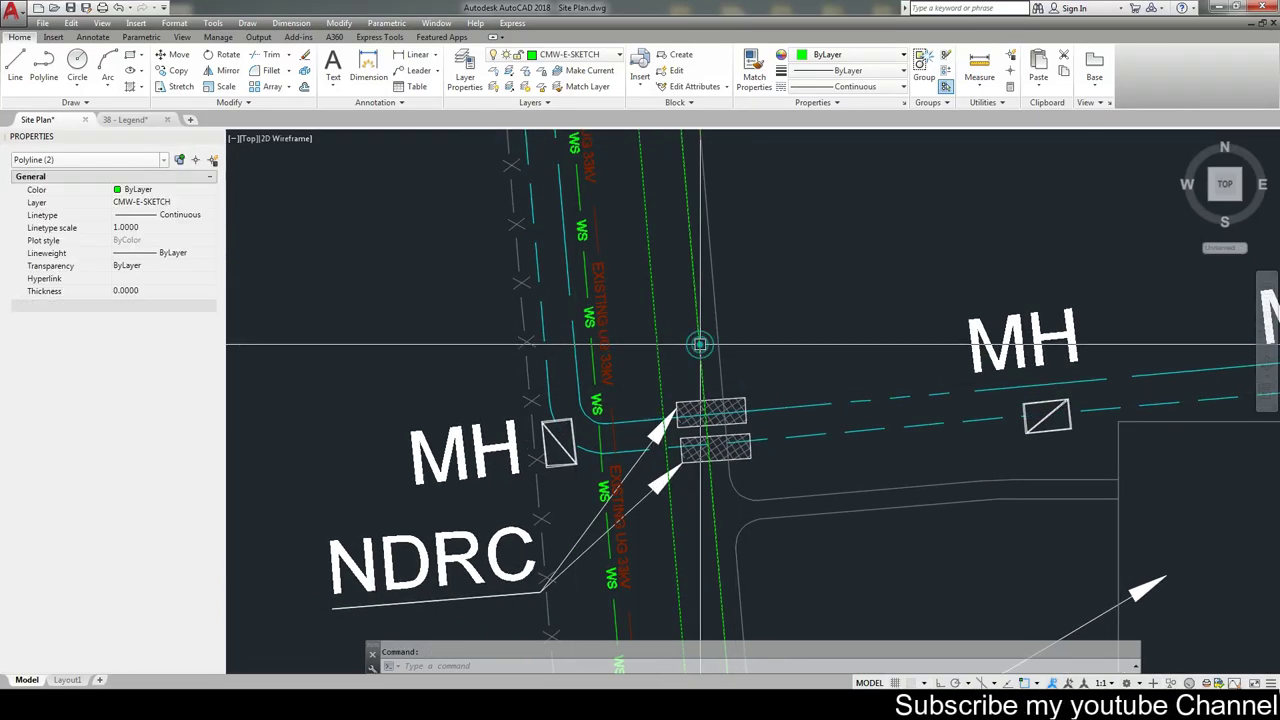
key(Escape)
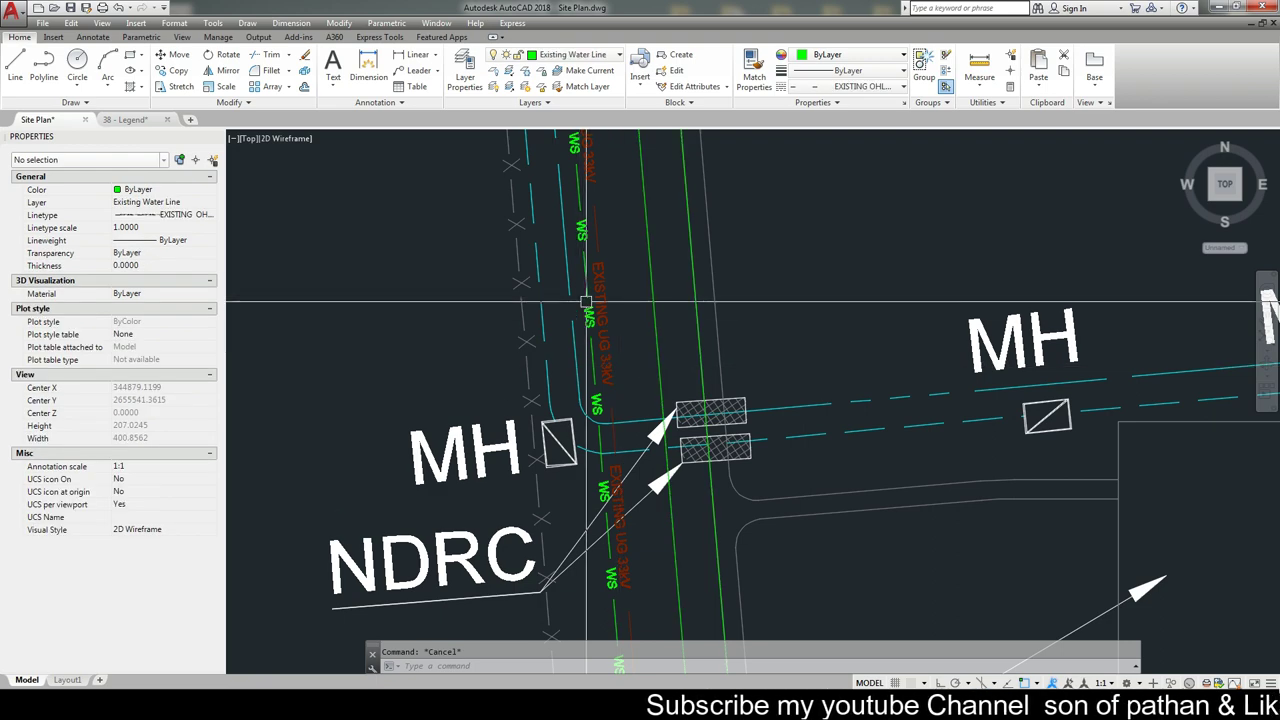
scroll(586, 271, up, 4)
scroll(625, 508, down, 5)
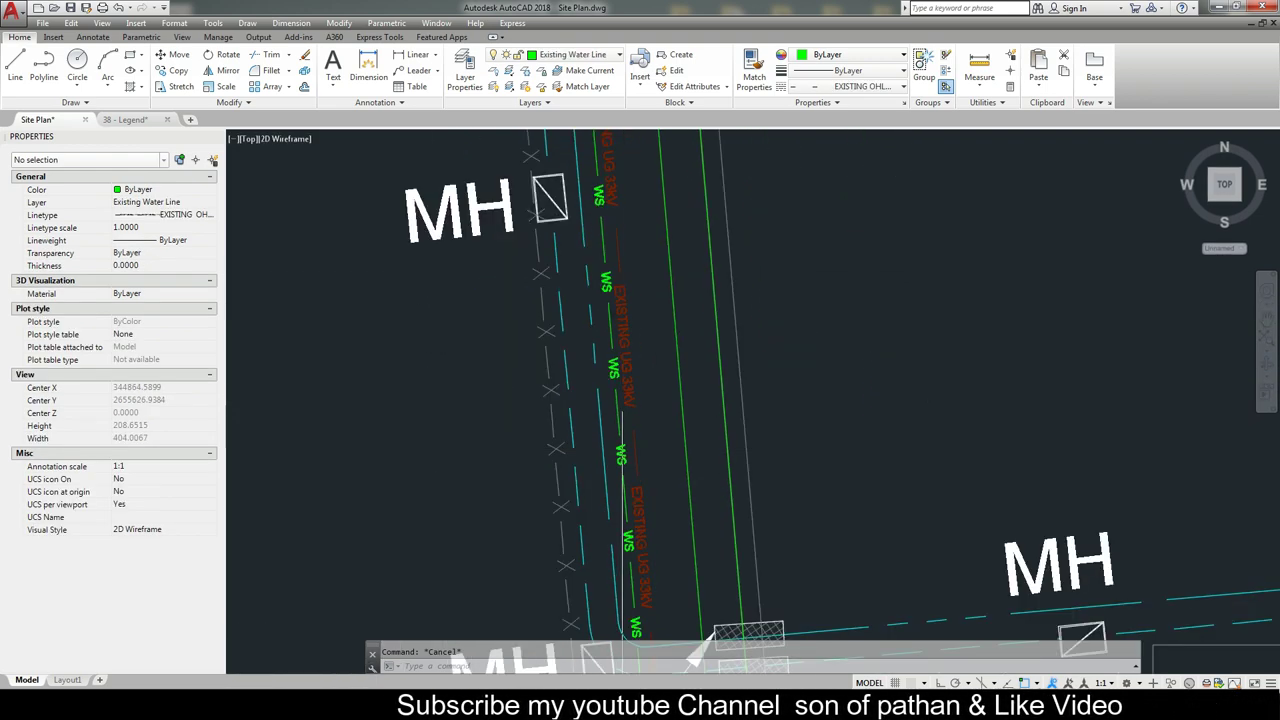
scroll(620, 420, up, 4)
scroll(645, 395, up, 1)
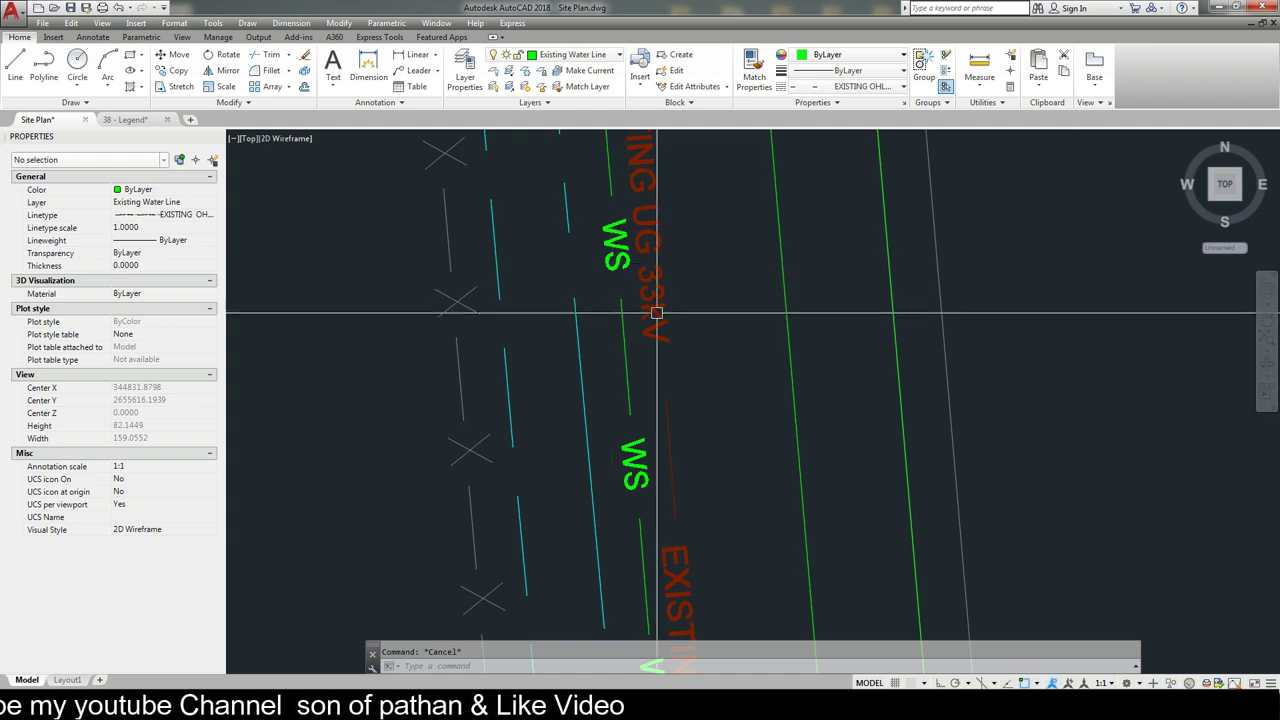
middle_drag(657, 309, 668, 415)
middle_drag(648, 560, 643, 457)
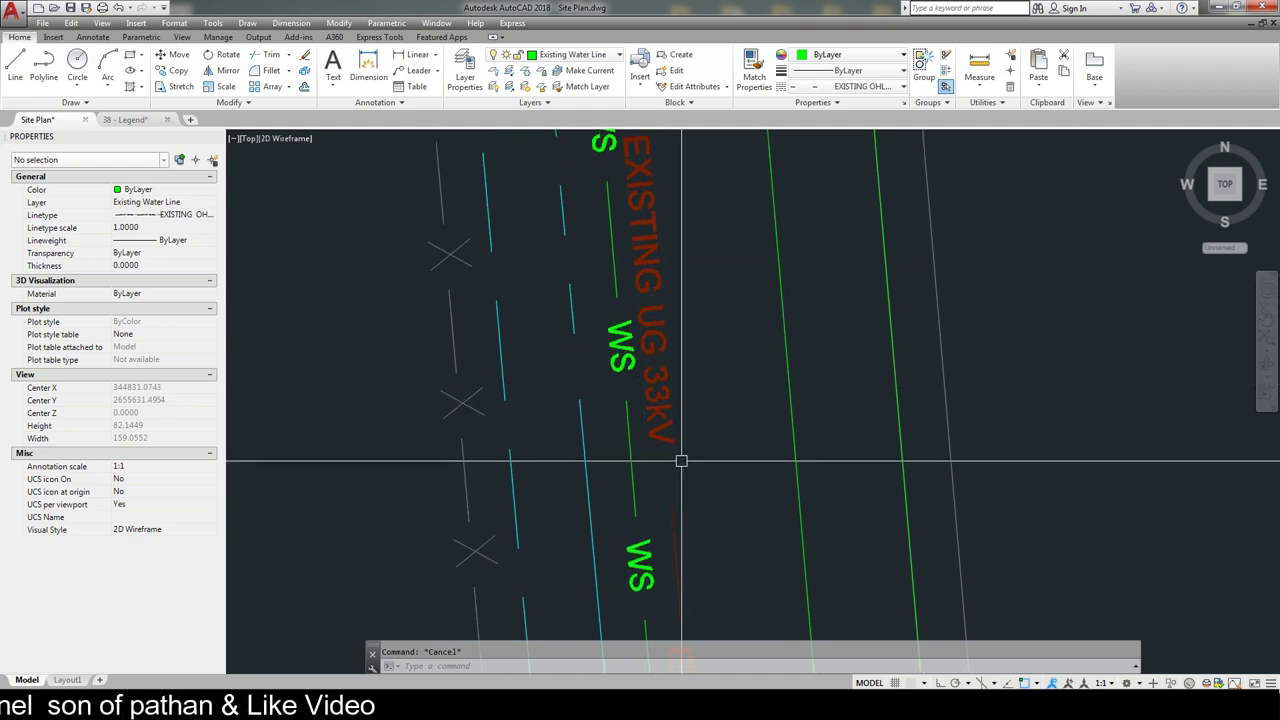
scroll(661, 331, down, 2)
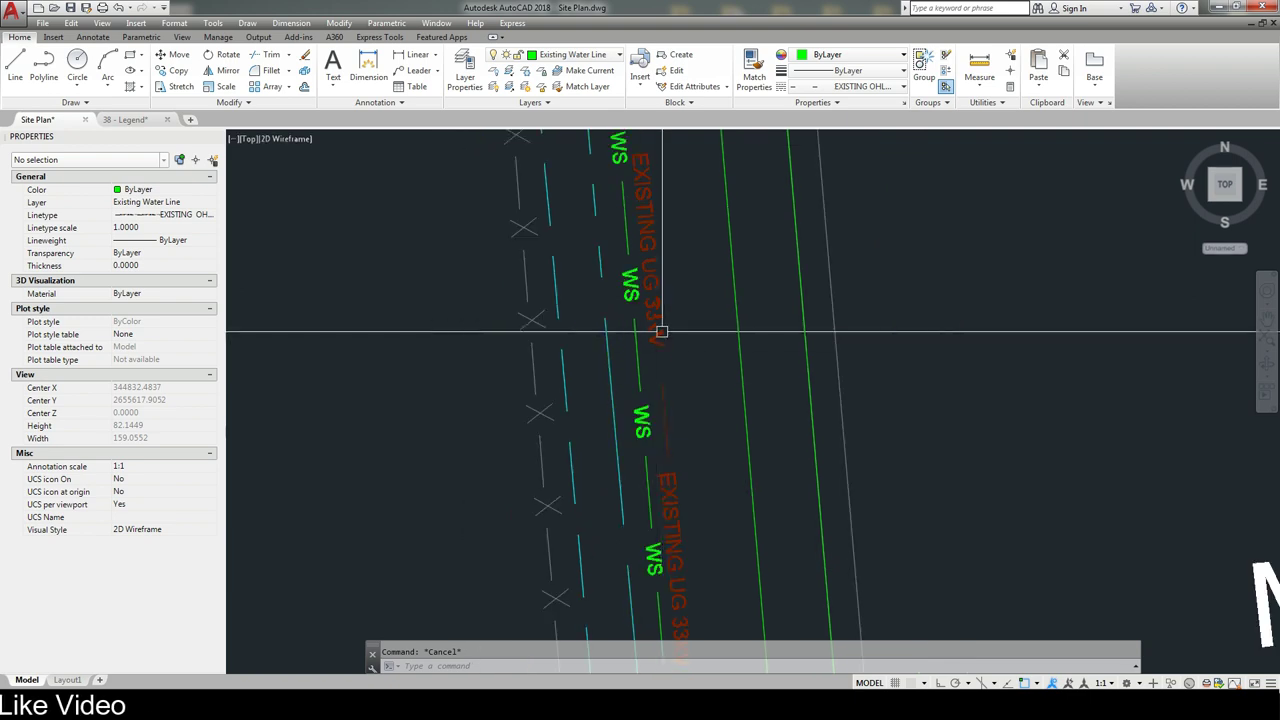
- Inspect the red EXISTING UG 33kV line, green sketch polyline and Existing Water Line by selecting each
click(675, 384)
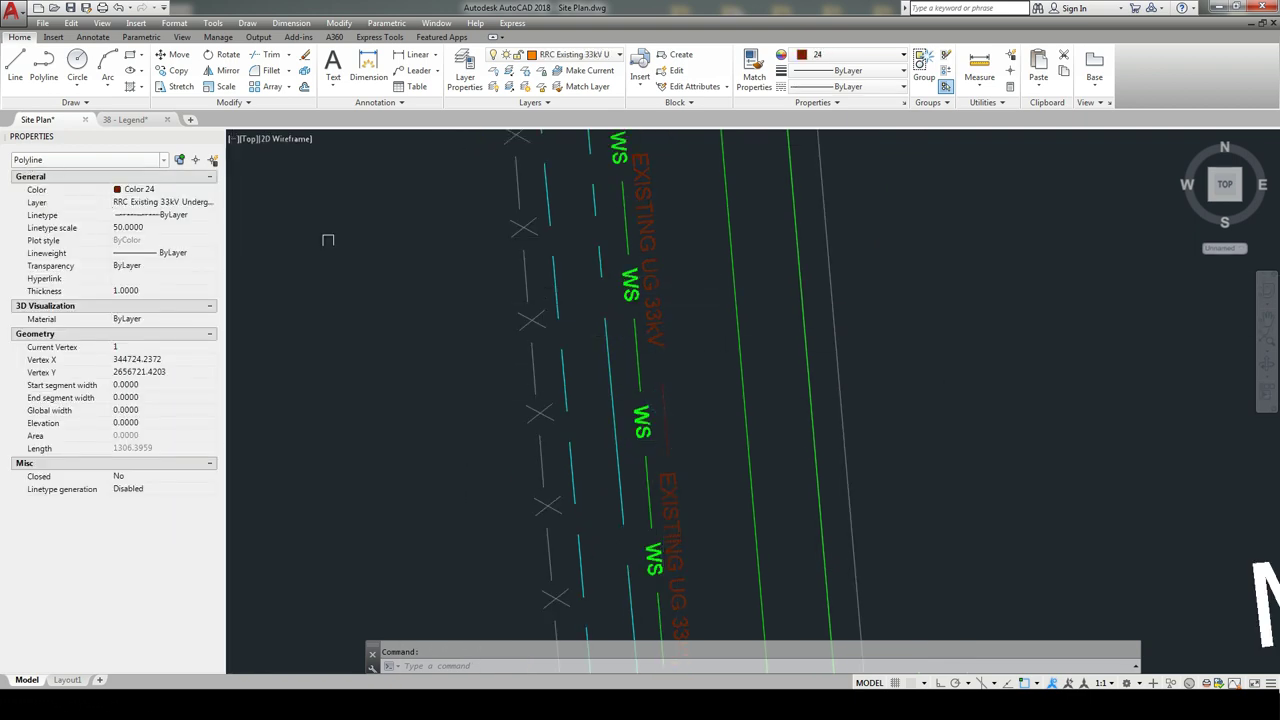
key(Escape)
click(742, 410)
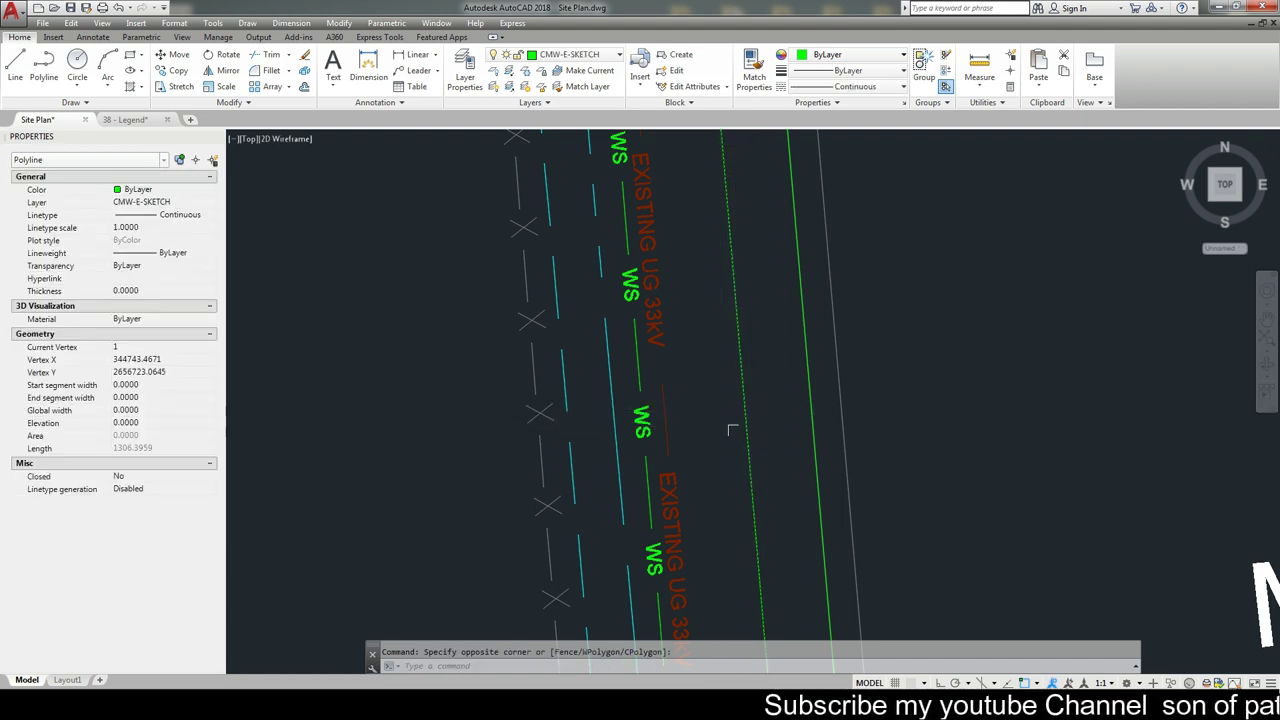
key(Escape)
click(742, 416)
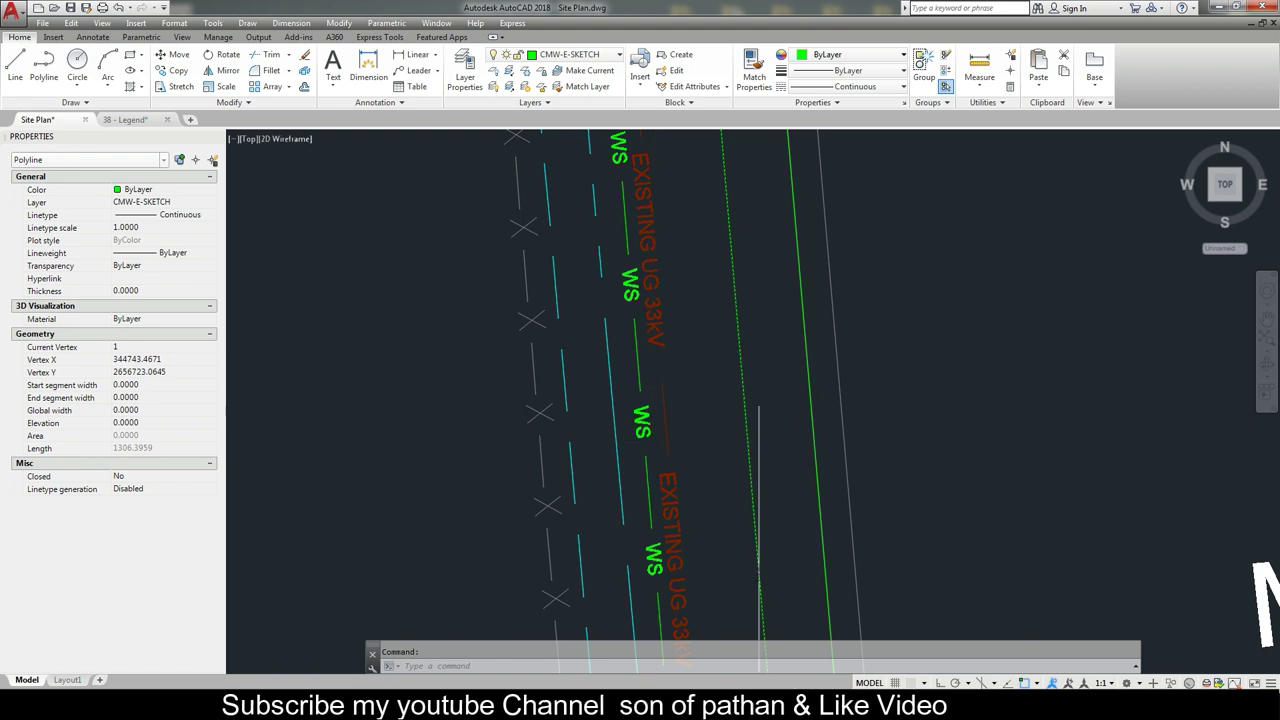
key(Escape)
click(680, 434)
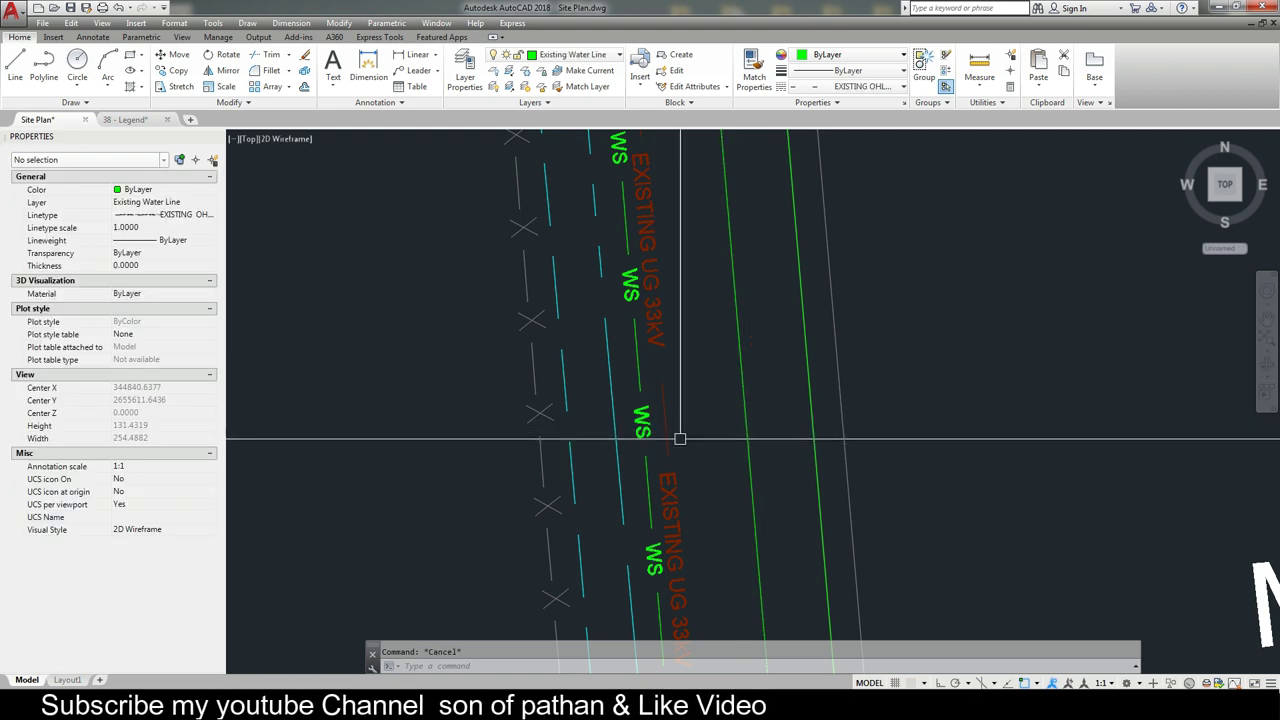
key(Escape)
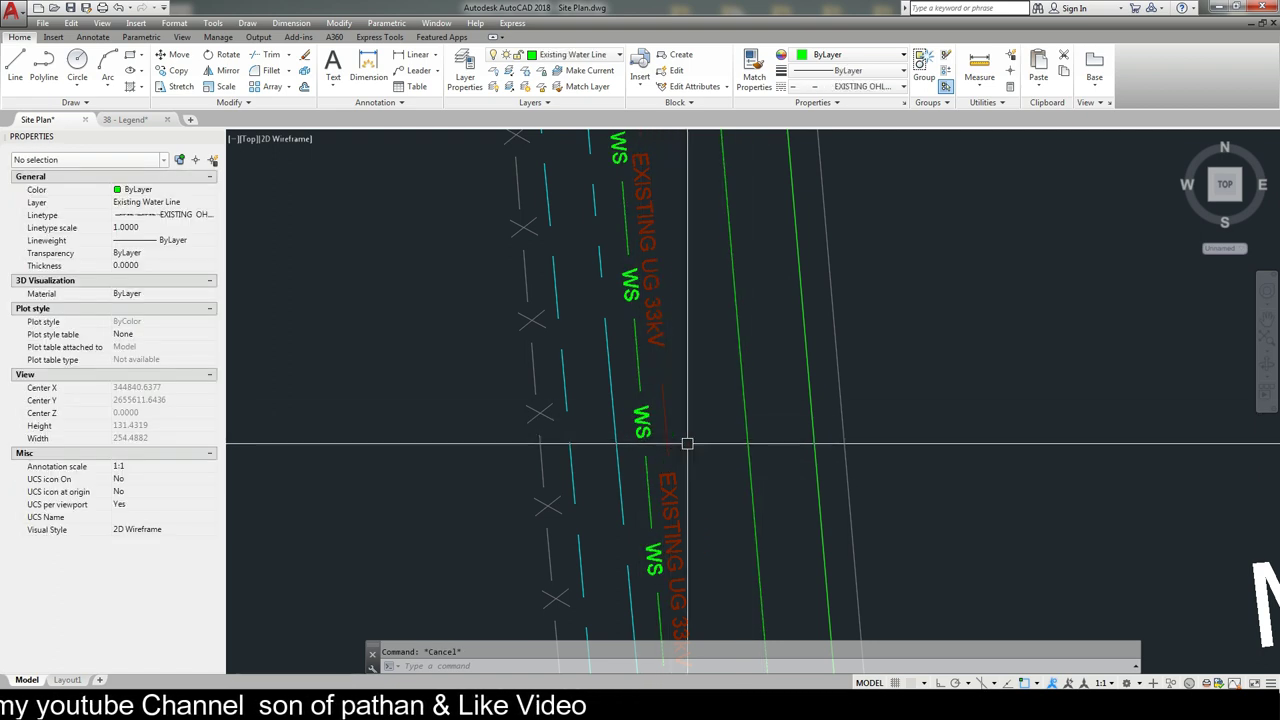
- Match the Existing Water Line's properties onto the green line, then display the loaded linetypes list
text(ma)
key(Return)
click(632, 415)
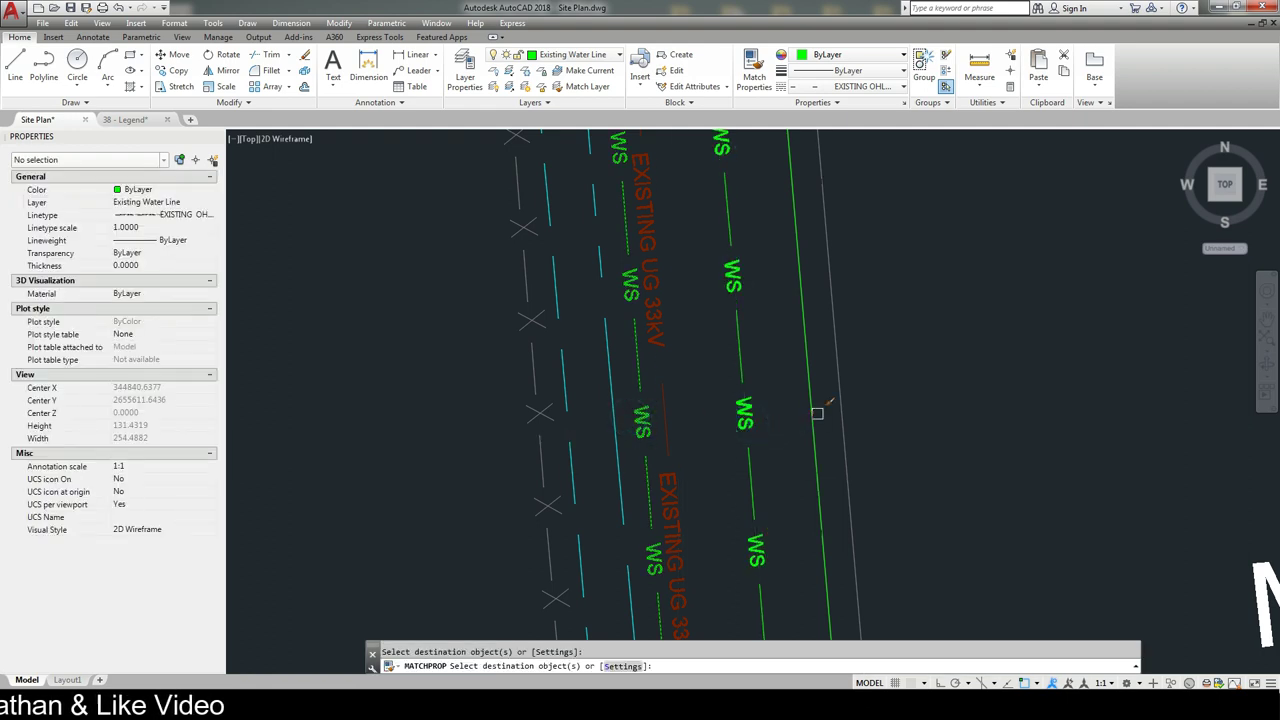
click(812, 421)
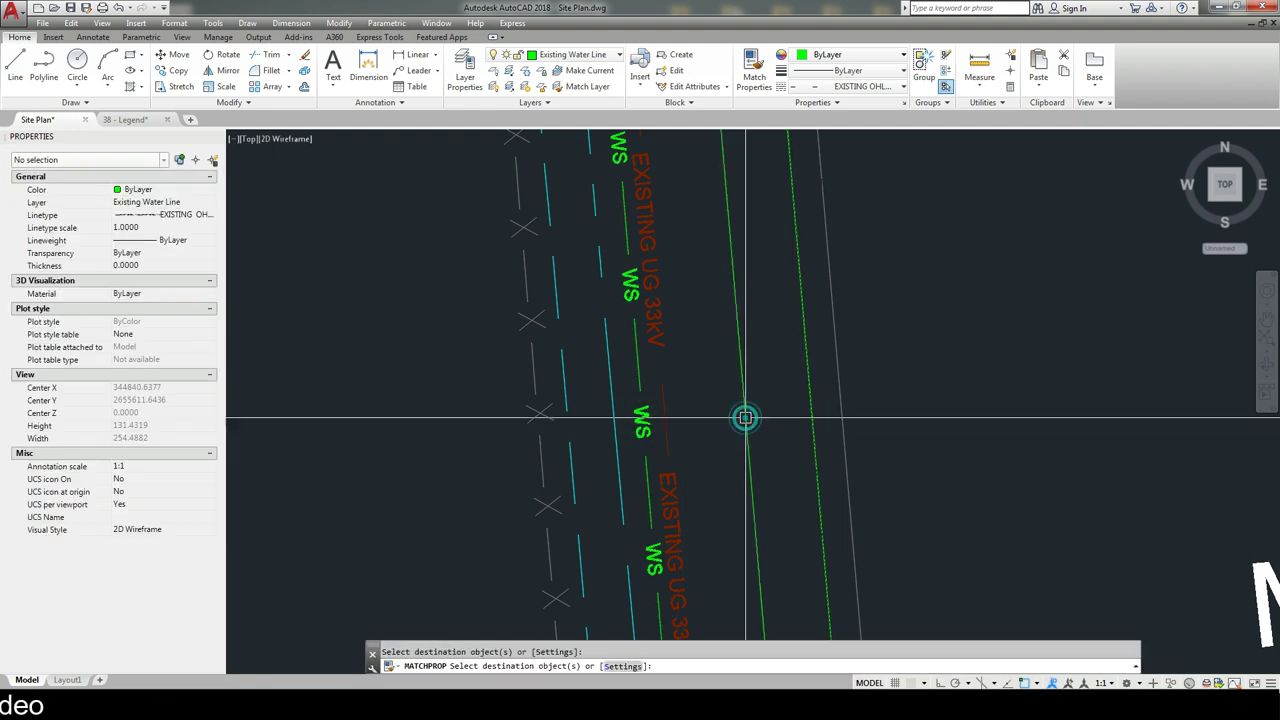
key(Escape)
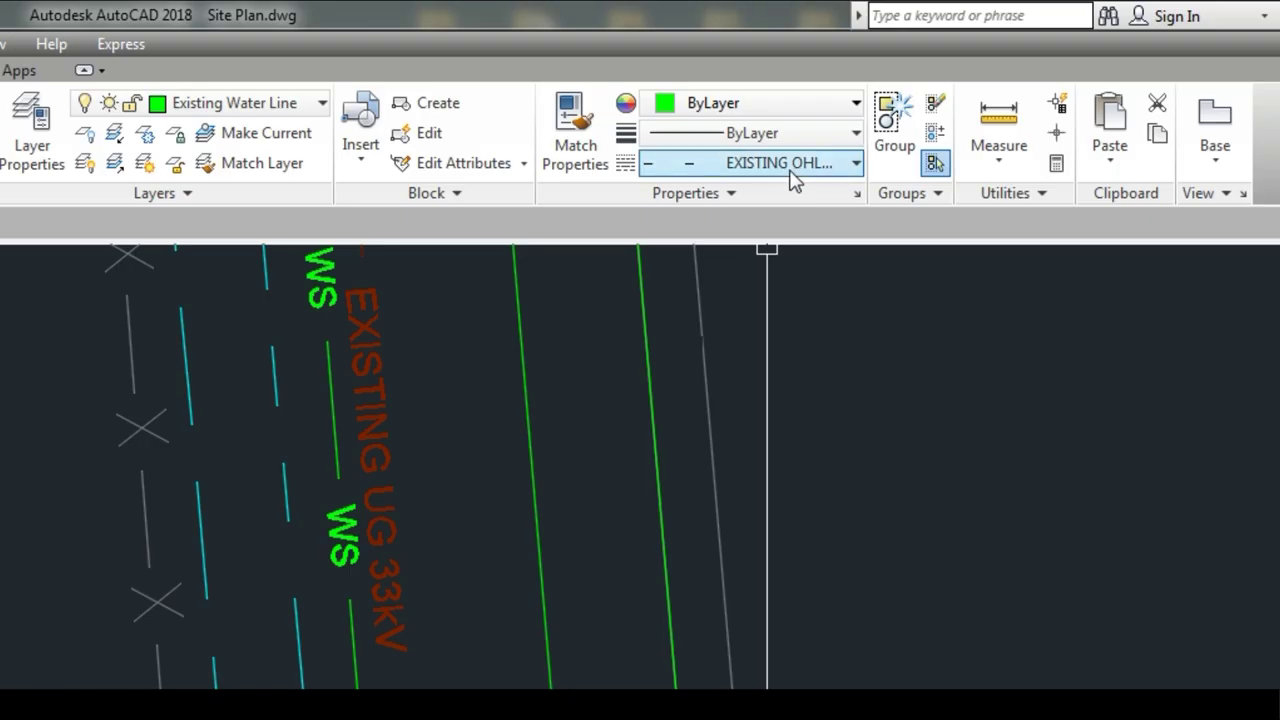
click(868, 86)
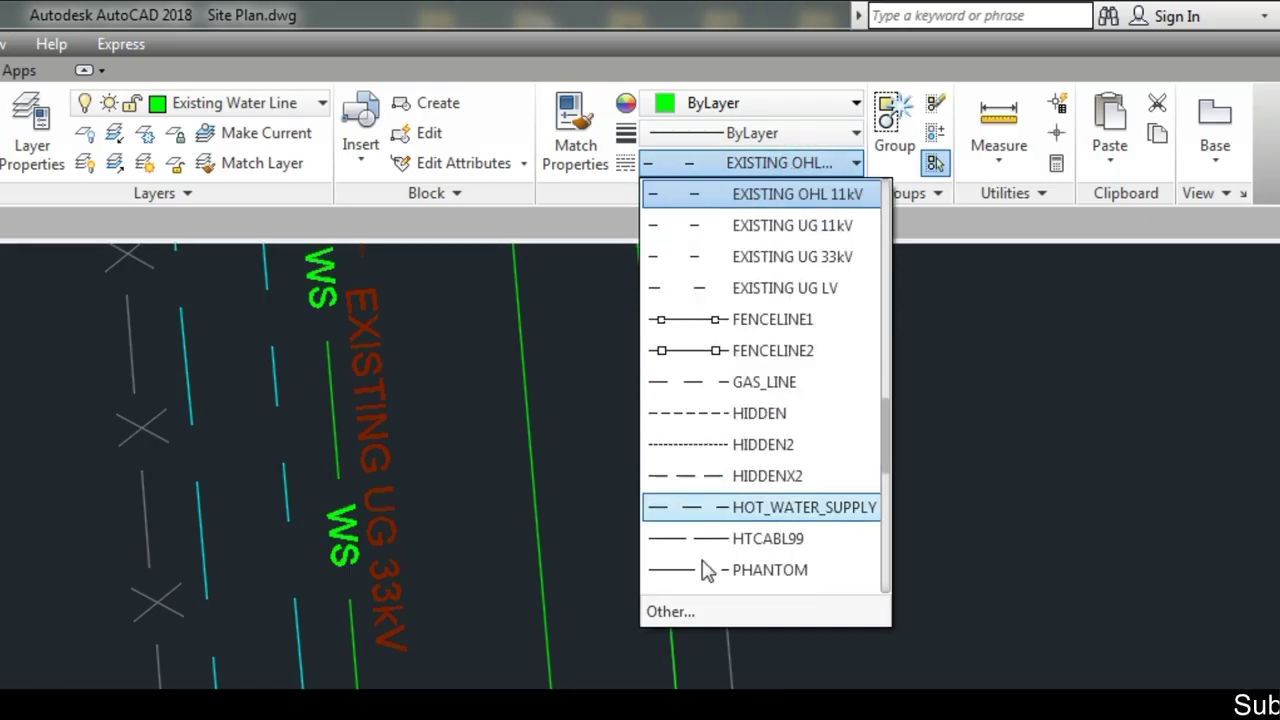
- From the Linetype Manager's Load file browser, open acad - Copy in Notepad
click(689, 611)
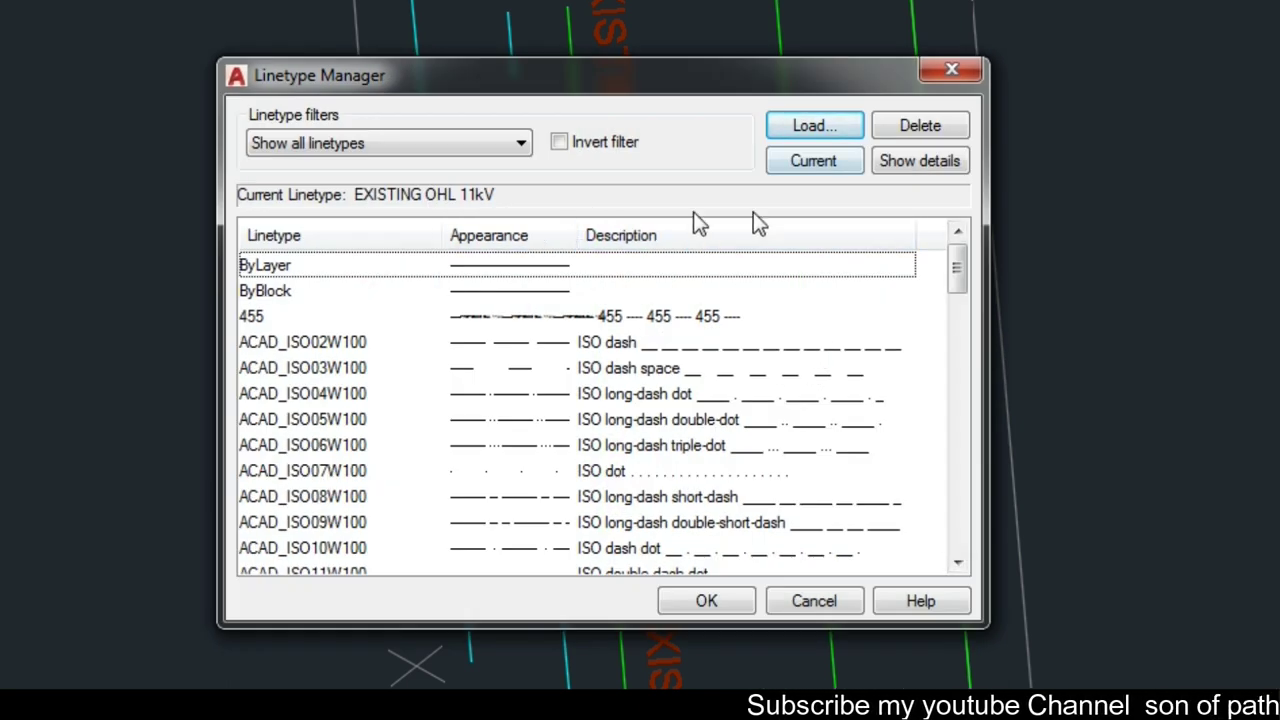
click(814, 126)
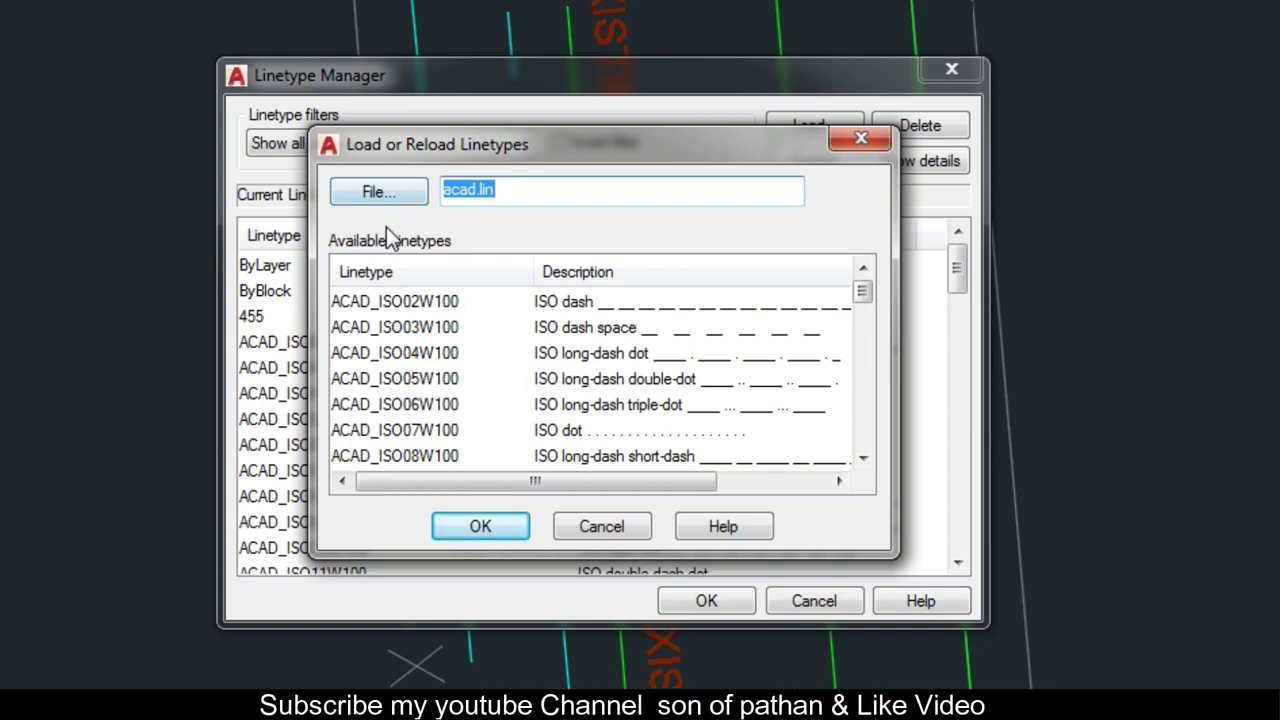
click(386, 194)
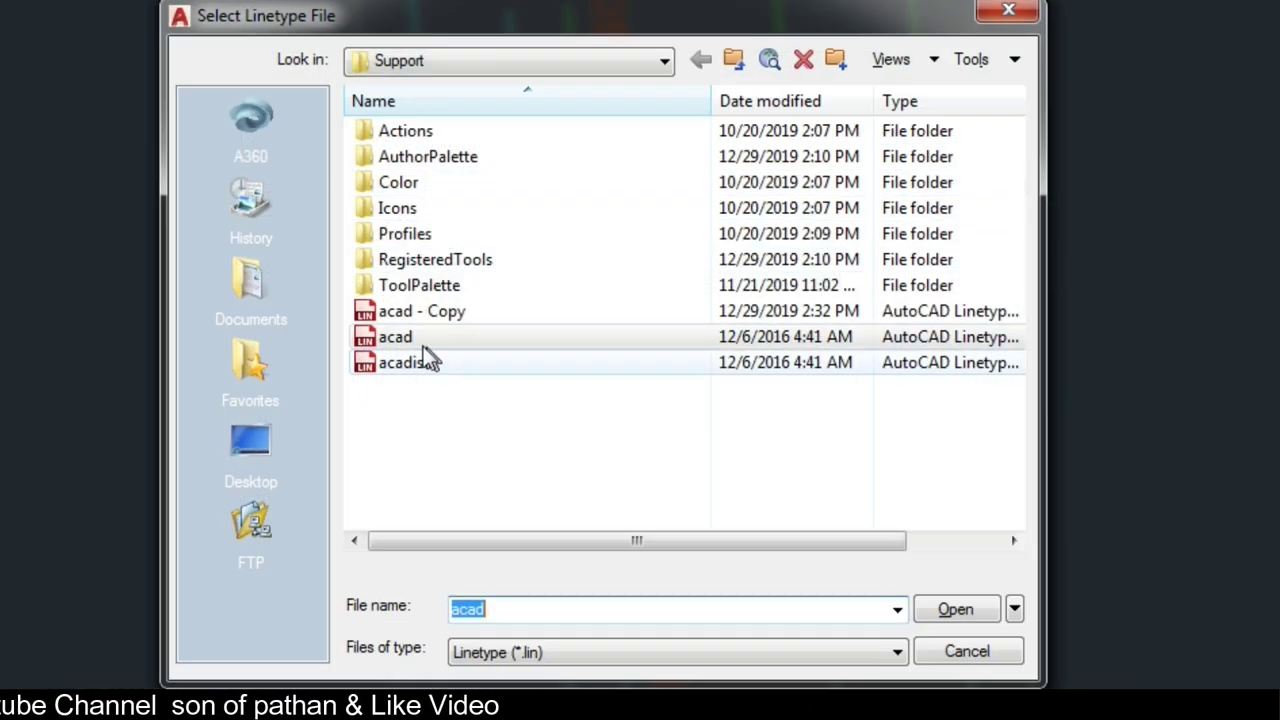
click(406, 313)
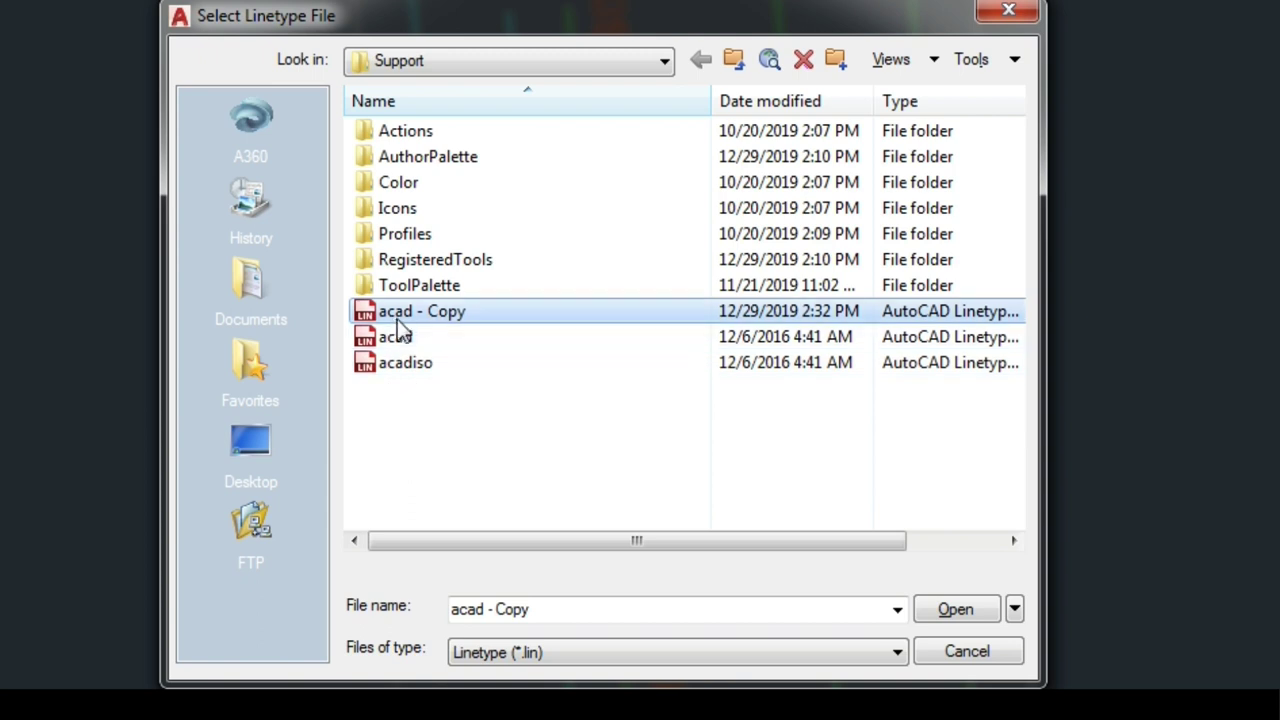
right_click(402, 316)
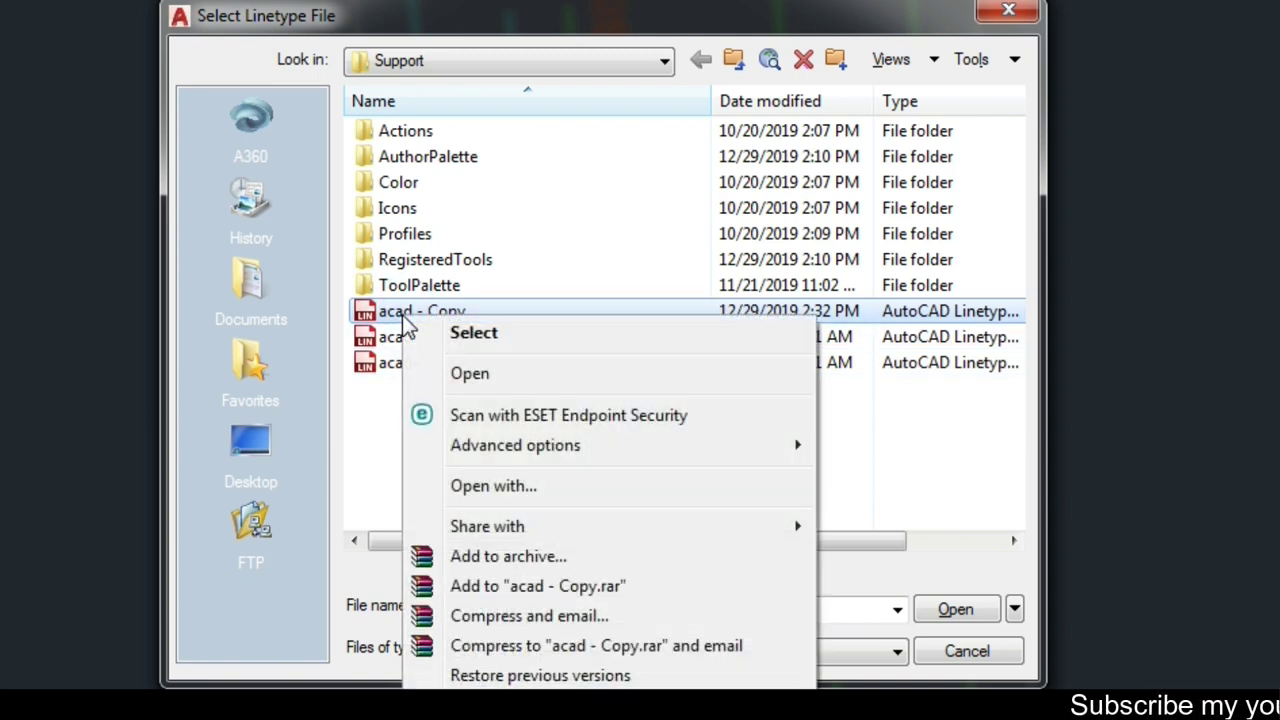
click(478, 383)
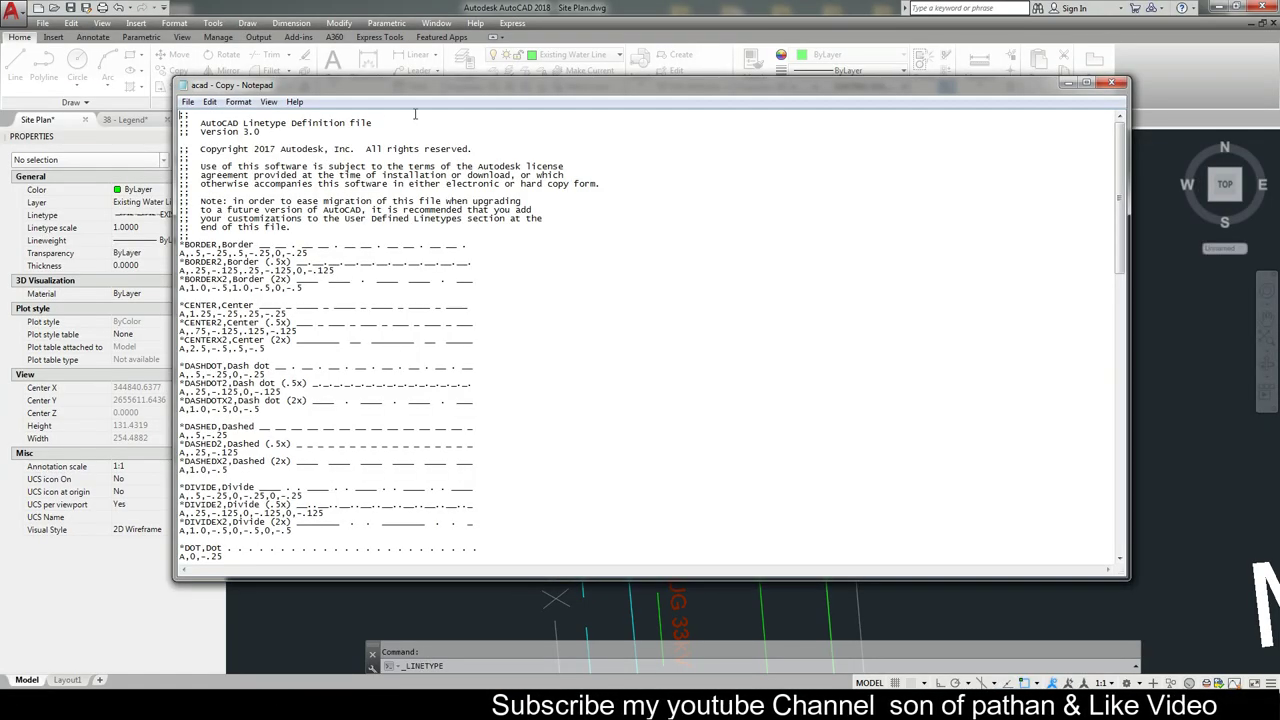
- Maximize Notepad and scroll down to the GAS_LINE and WS_LINE complex linetype definitions
double_click(449, 83)
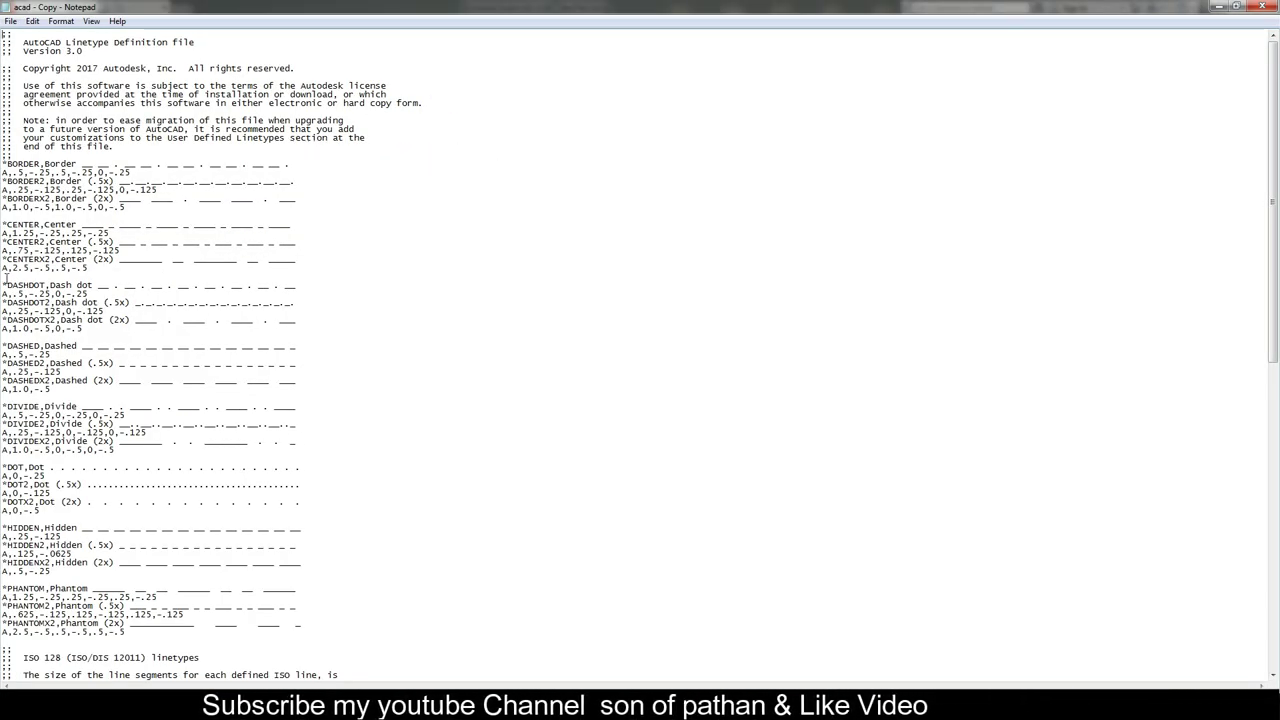
scroll(143, 489, down, 3)
scroll(143, 489, down, 7)
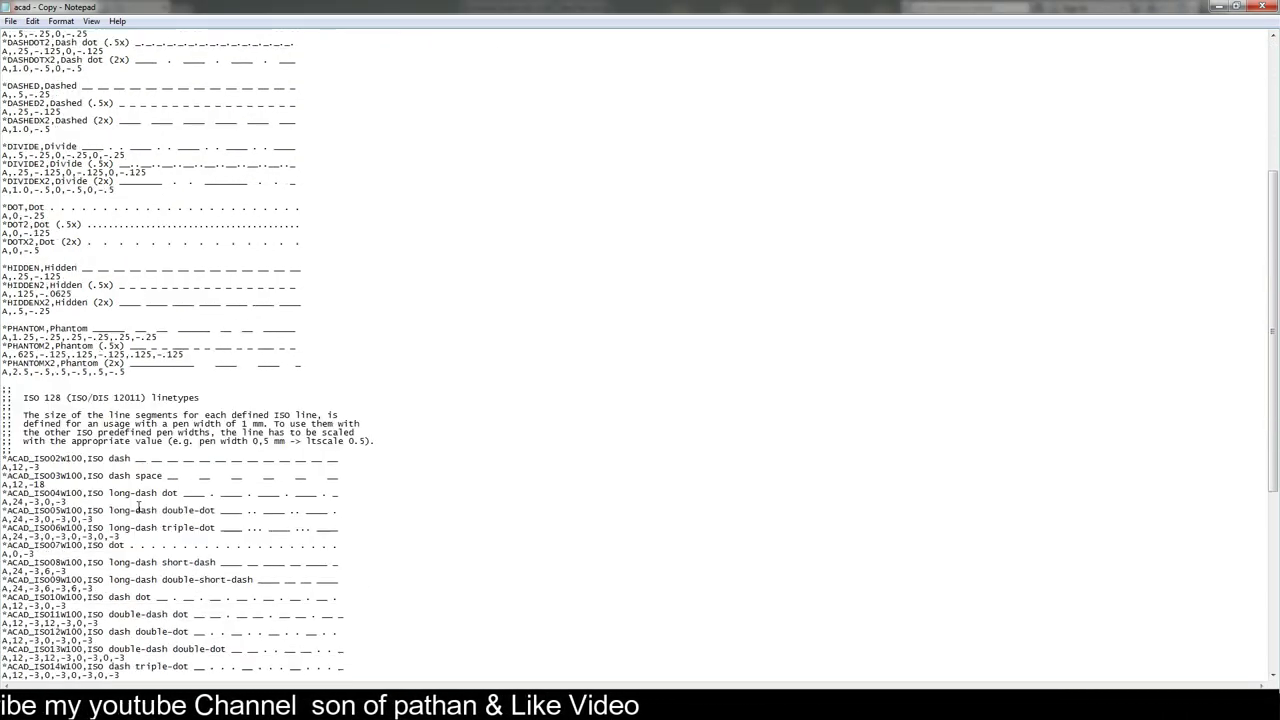
scroll(140, 493, down, 11)
scroll(130, 503, down, 3)
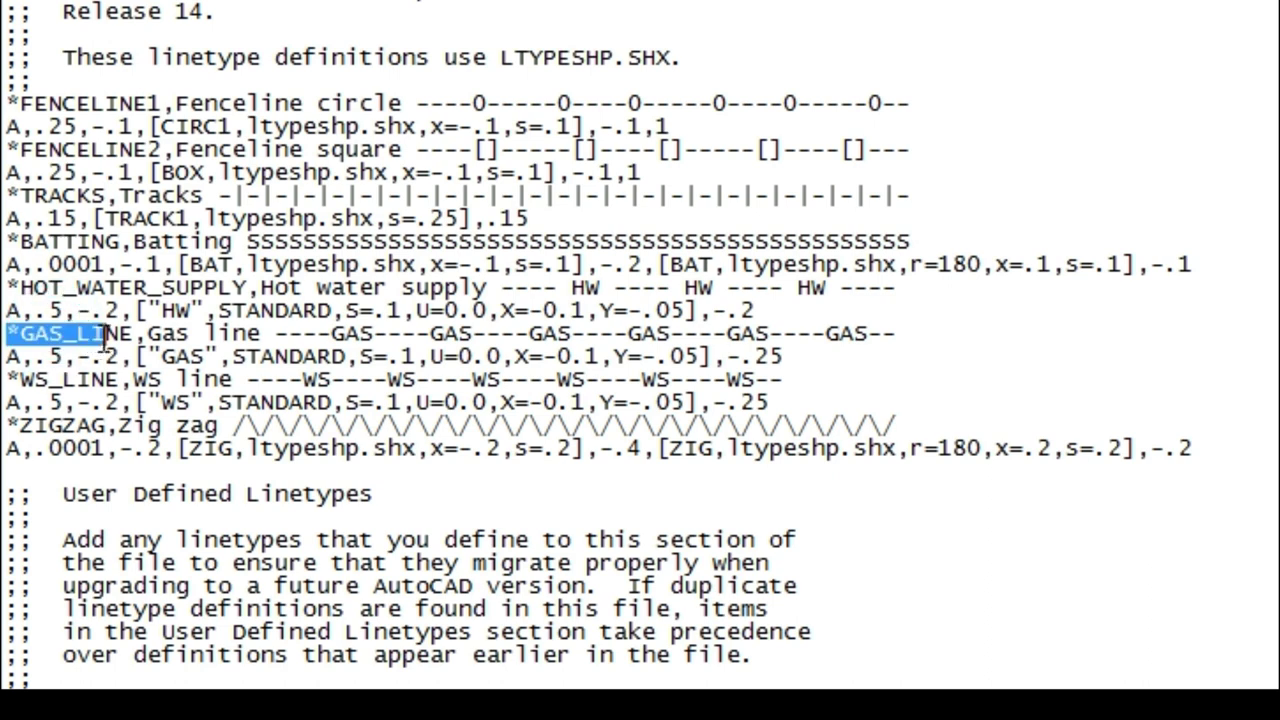
- Select the two-line GAS_LINE definition and insert a blank line after it
drag(141, 335, 150, 350)
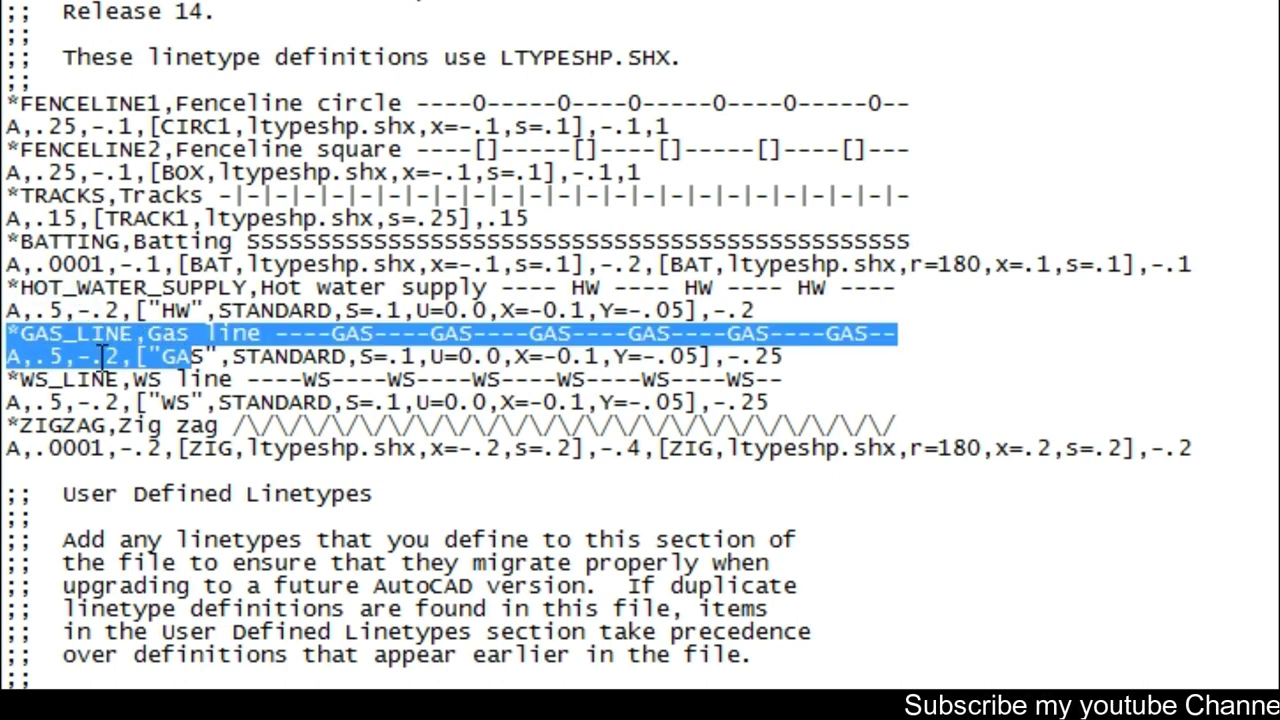
mouse_move(10, 335)
mouse_down()
mouse_move(636, 379)
mouse_move(785, 357)
mouse_up()
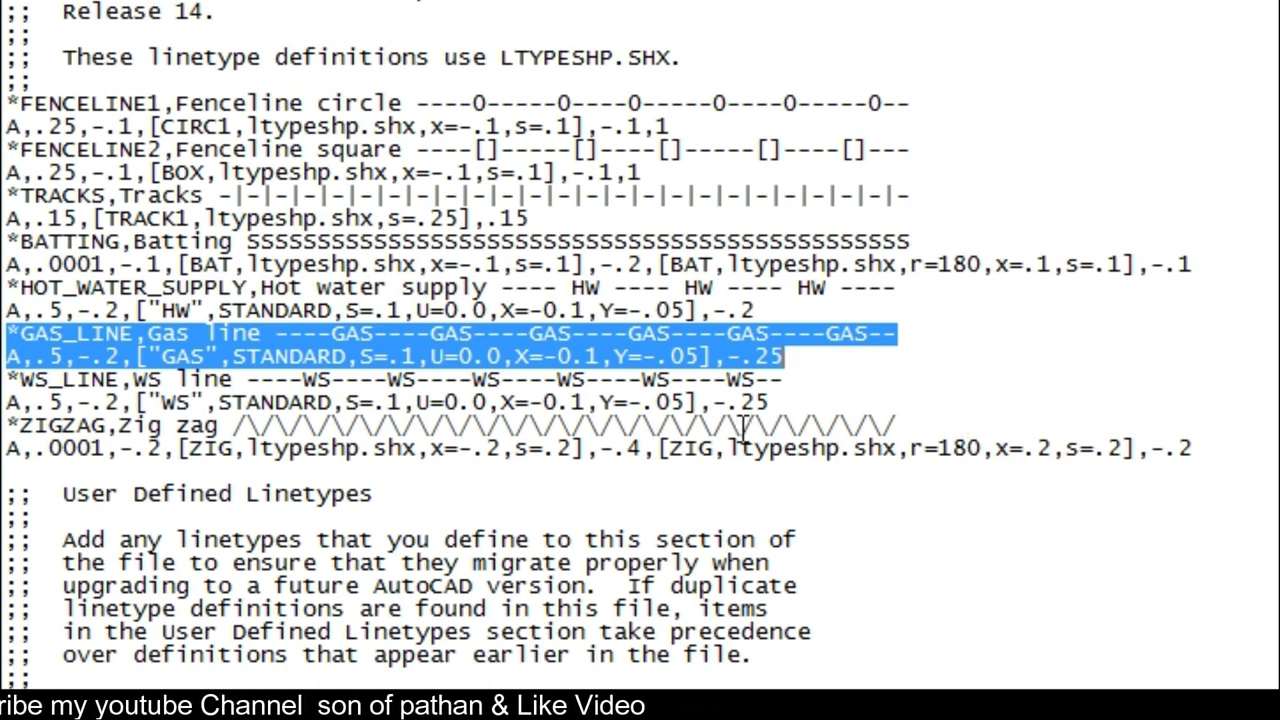
click(818, 357)
key(Return)
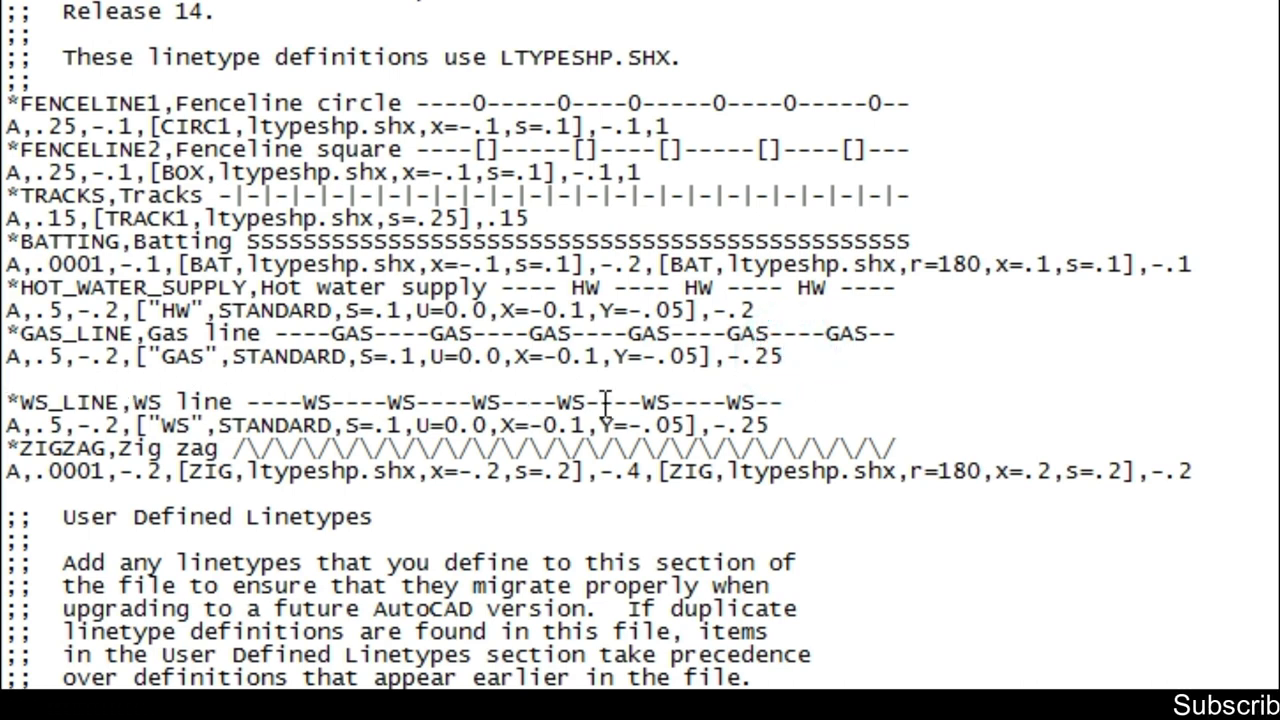
- Paste a duplicate of GAS_LINE on the blank line and rename it *FO_LINE
click(62, 383)
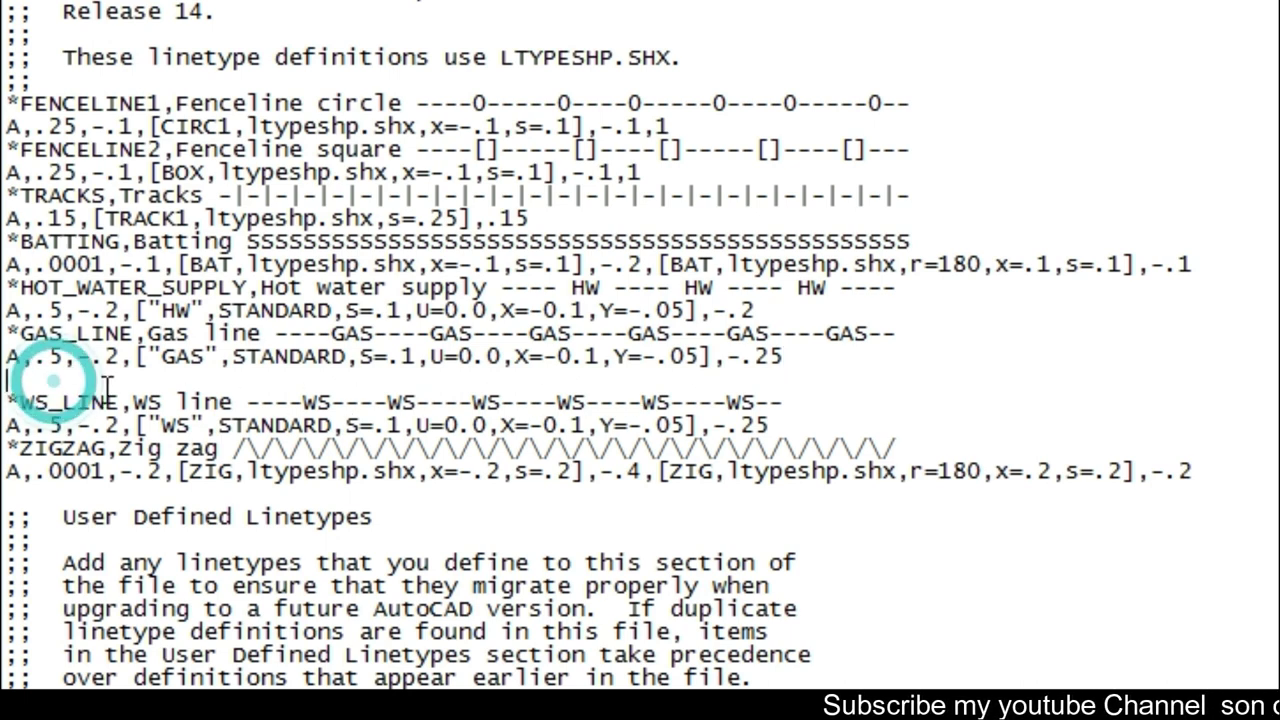
key(ctrl+v)
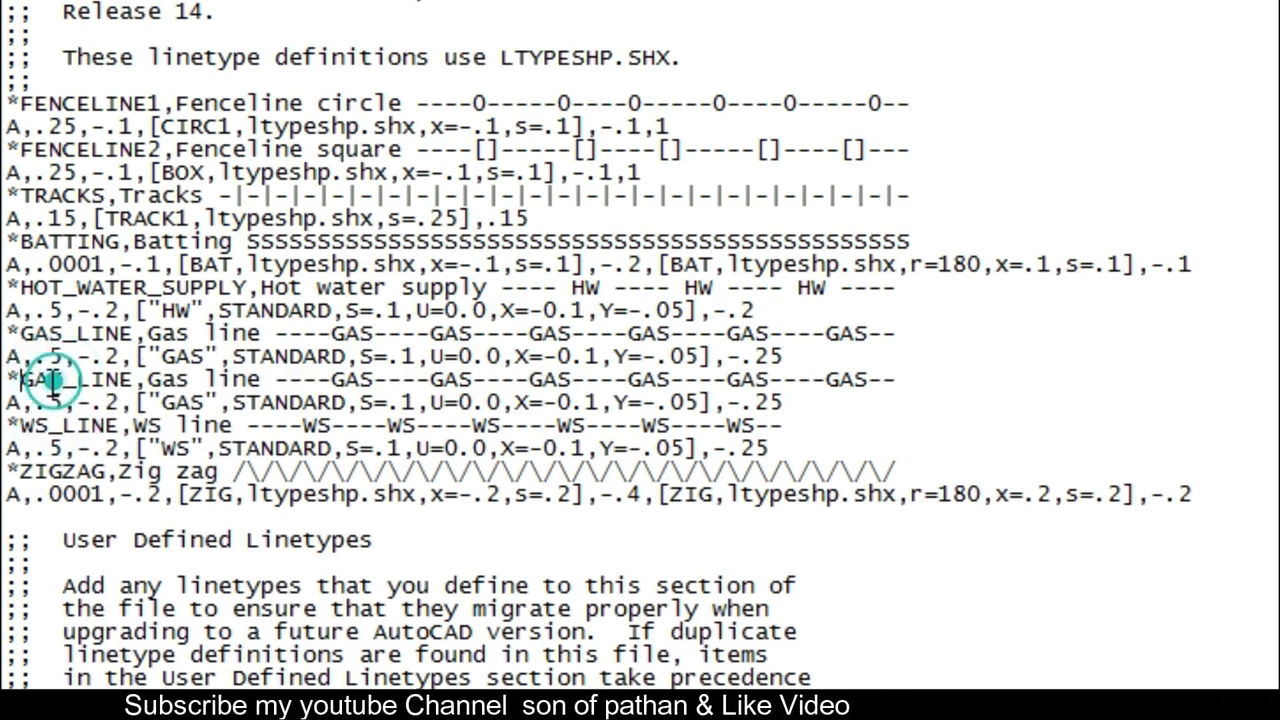
click(20, 380)
key(Delete)
key(Delete)
key(Delete)
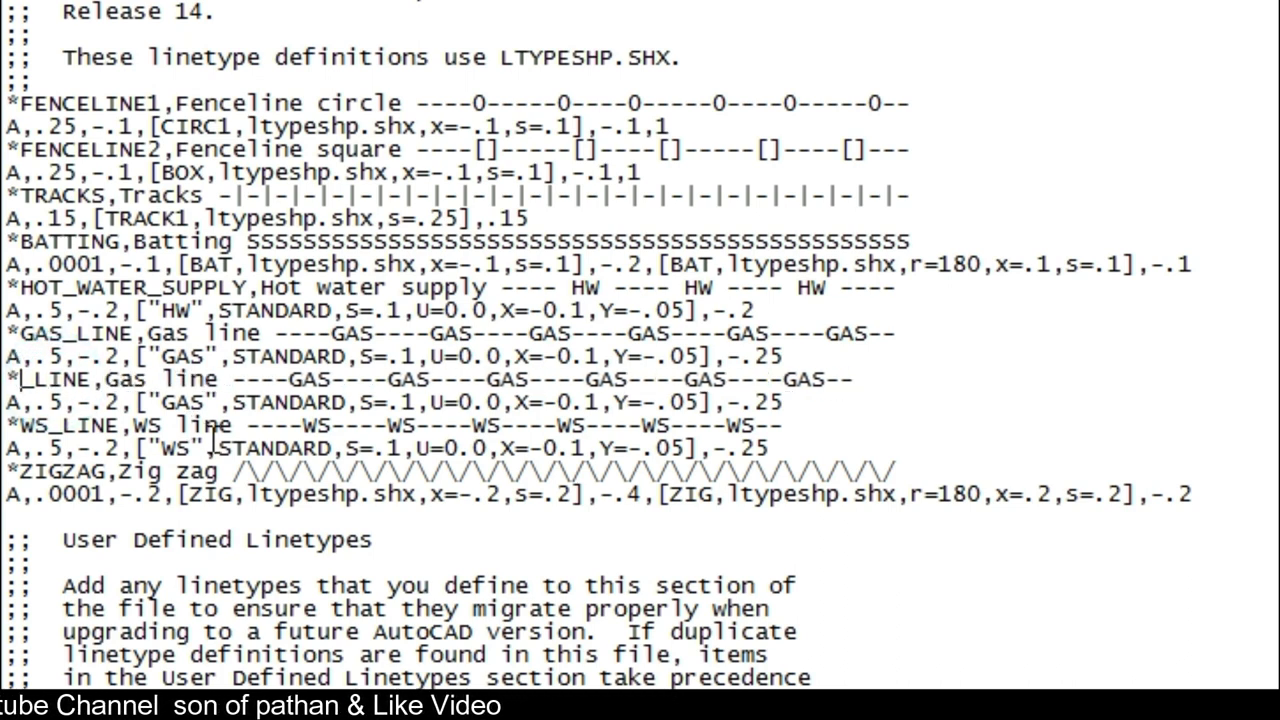
text(FO)
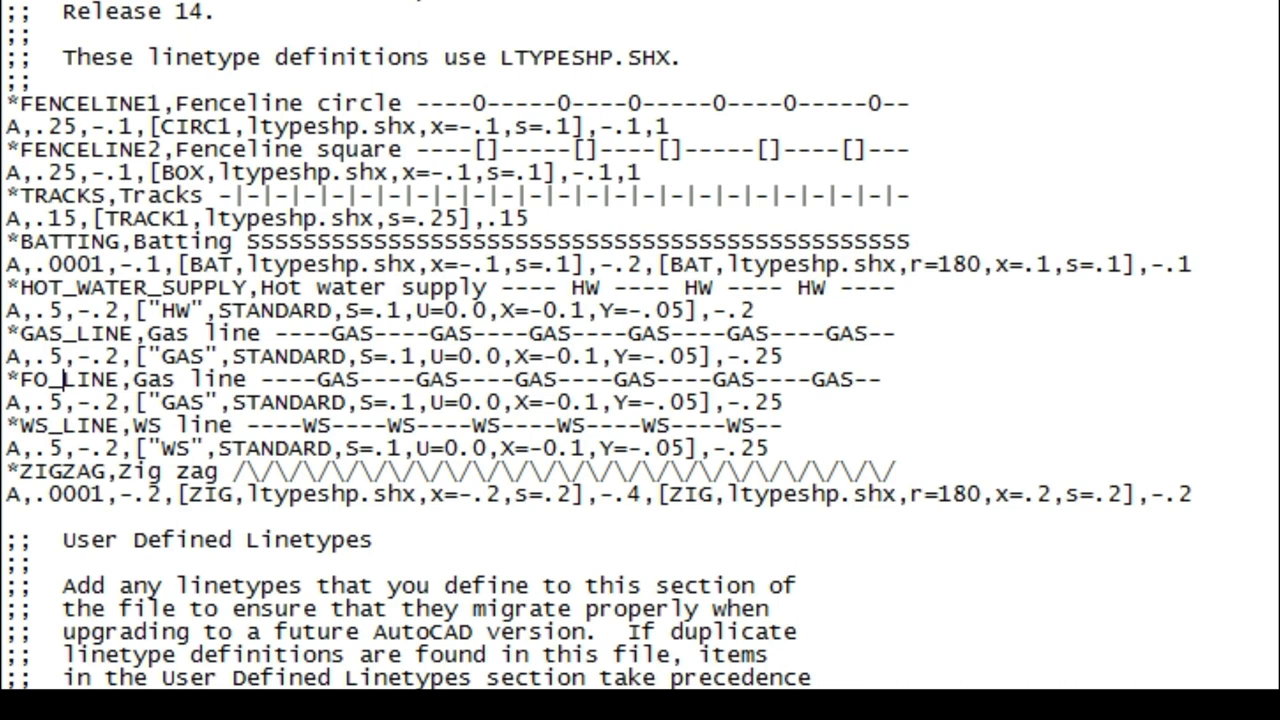
- Replace GAS with FO in the copy's description and sample pattern, and begin the word 'Fiber'
click(134, 380)
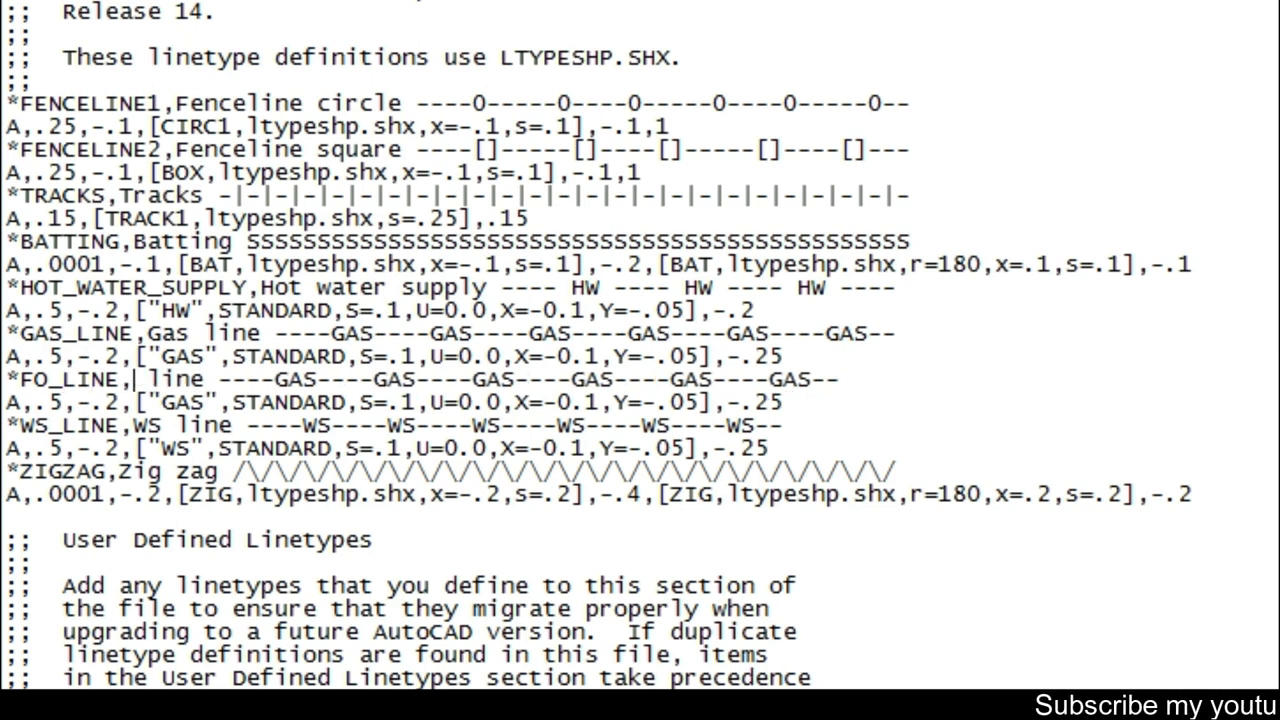
text(FO)
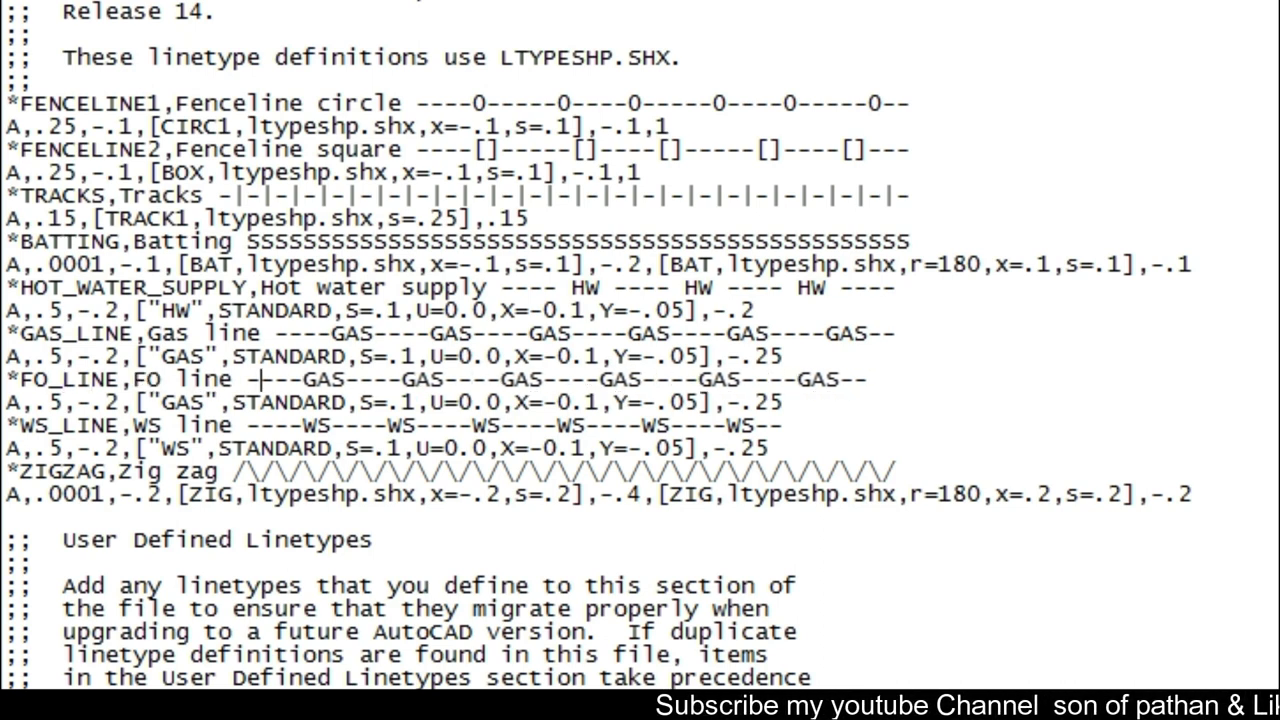
key(BackSpace)
key(BackSpace)
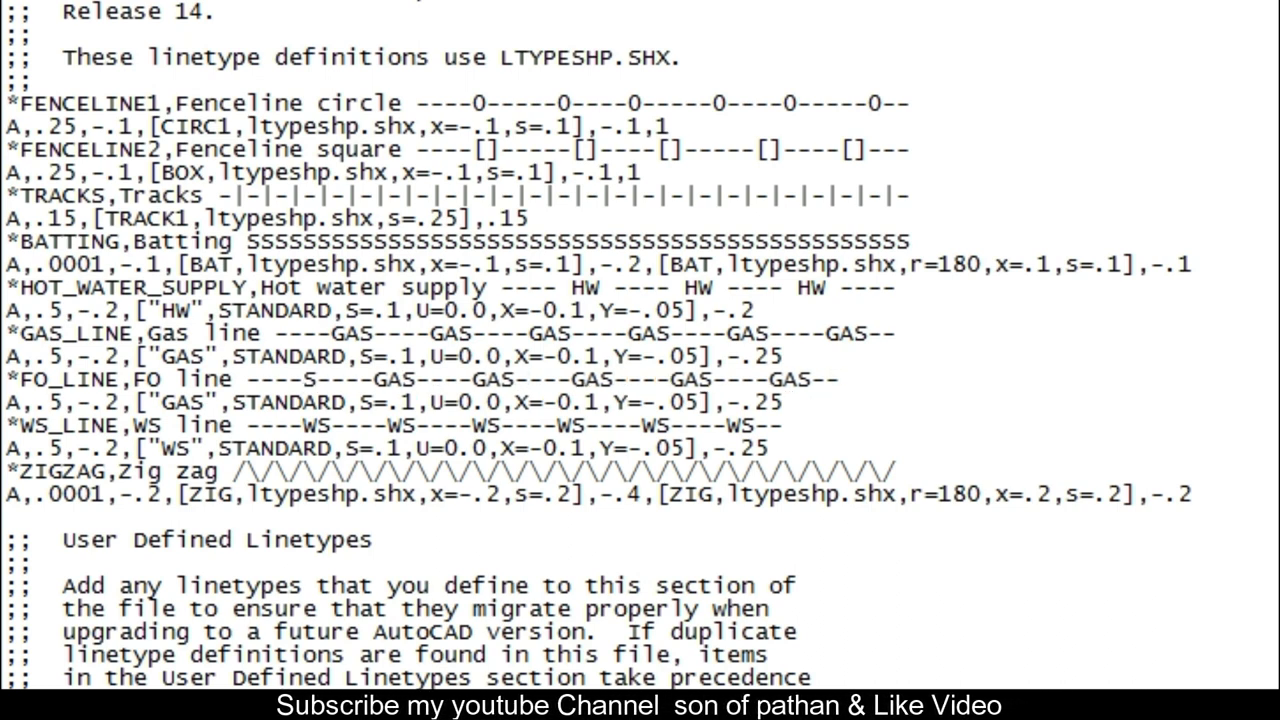
key(Delete)
text(FO----FO----FO----)
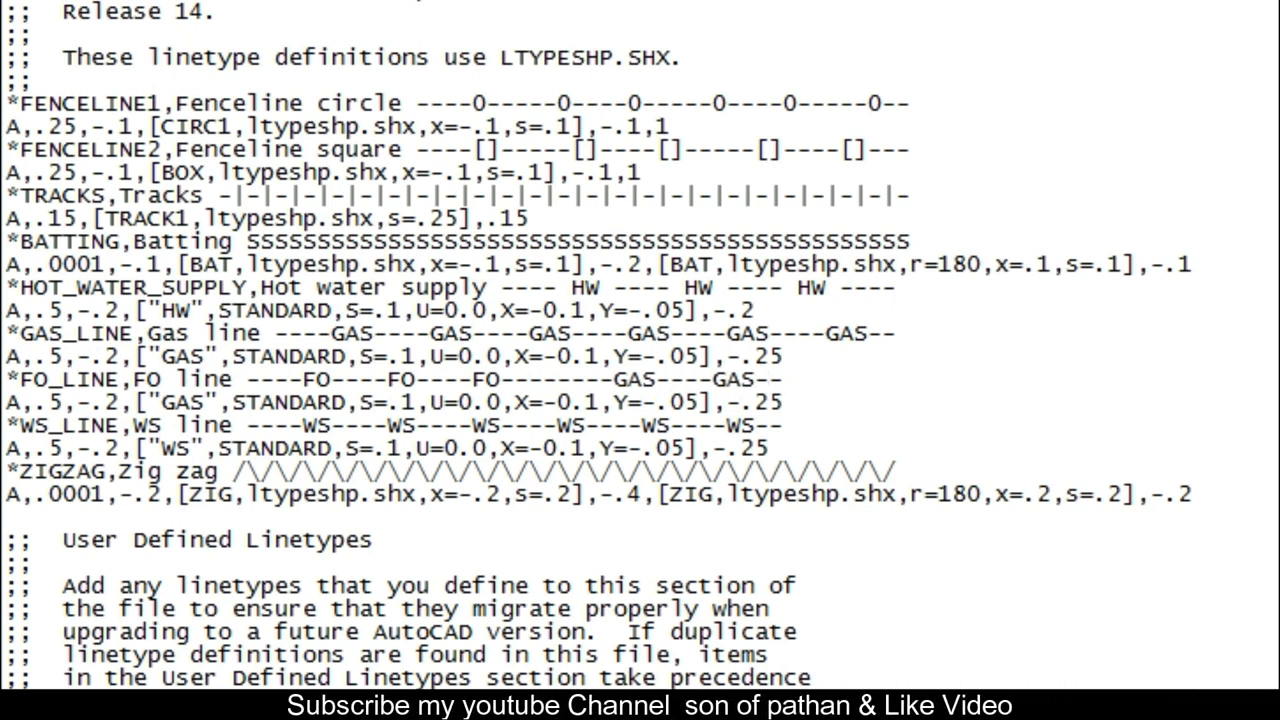
key(Delete)
key(Delete)
key(Delete)
text(FO)
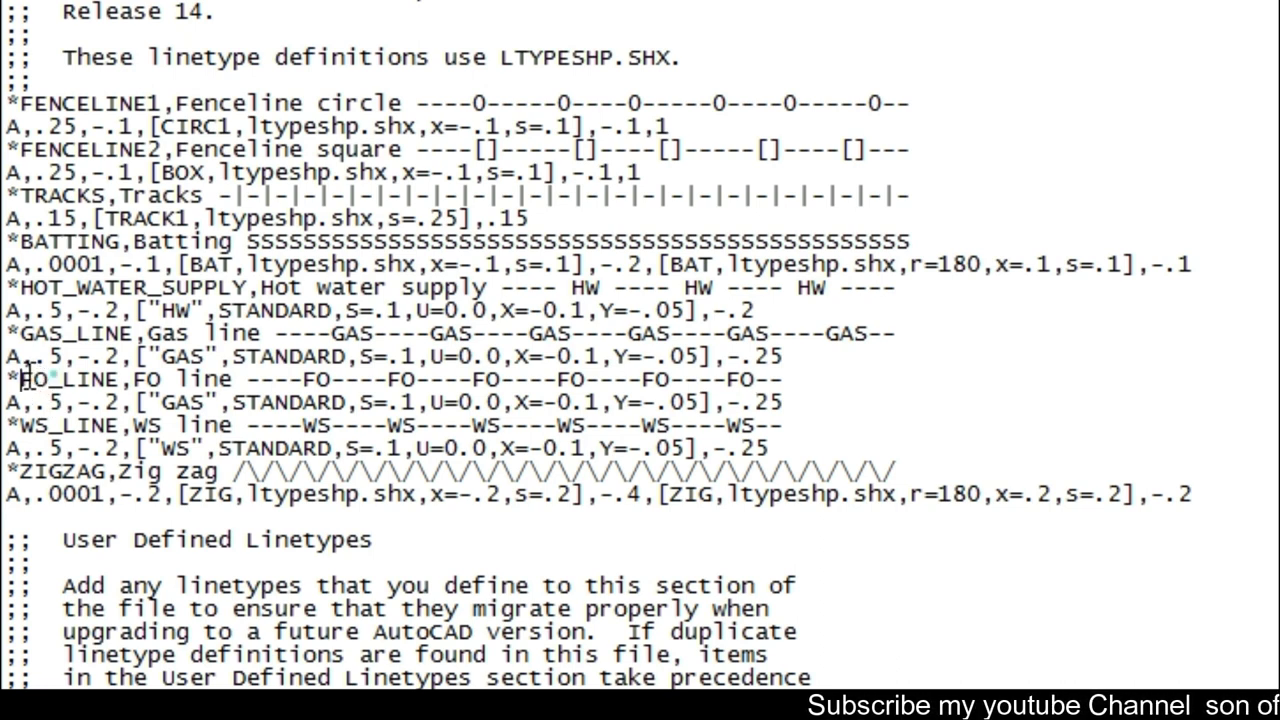
click(149, 379)
text(i)
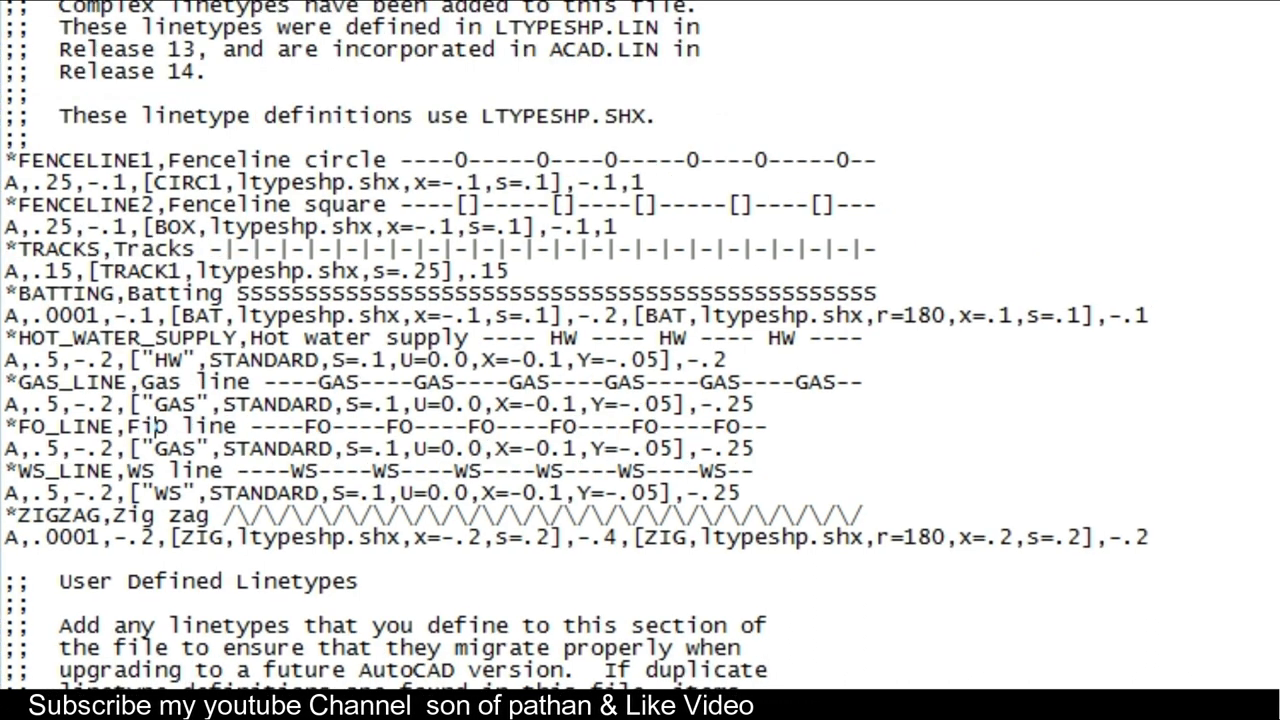
text(ber Optic)
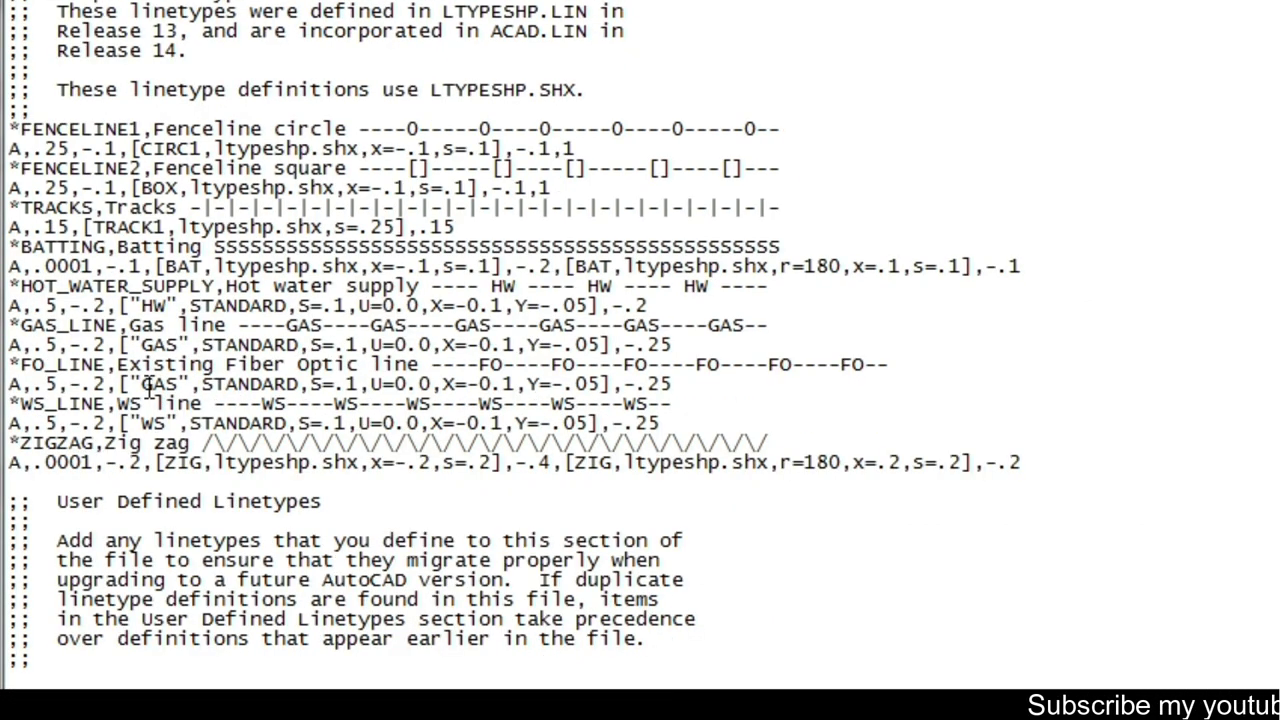
- Change FO_LINE's embedded shape text from GAS to FO and close Notepad
key(Delete)
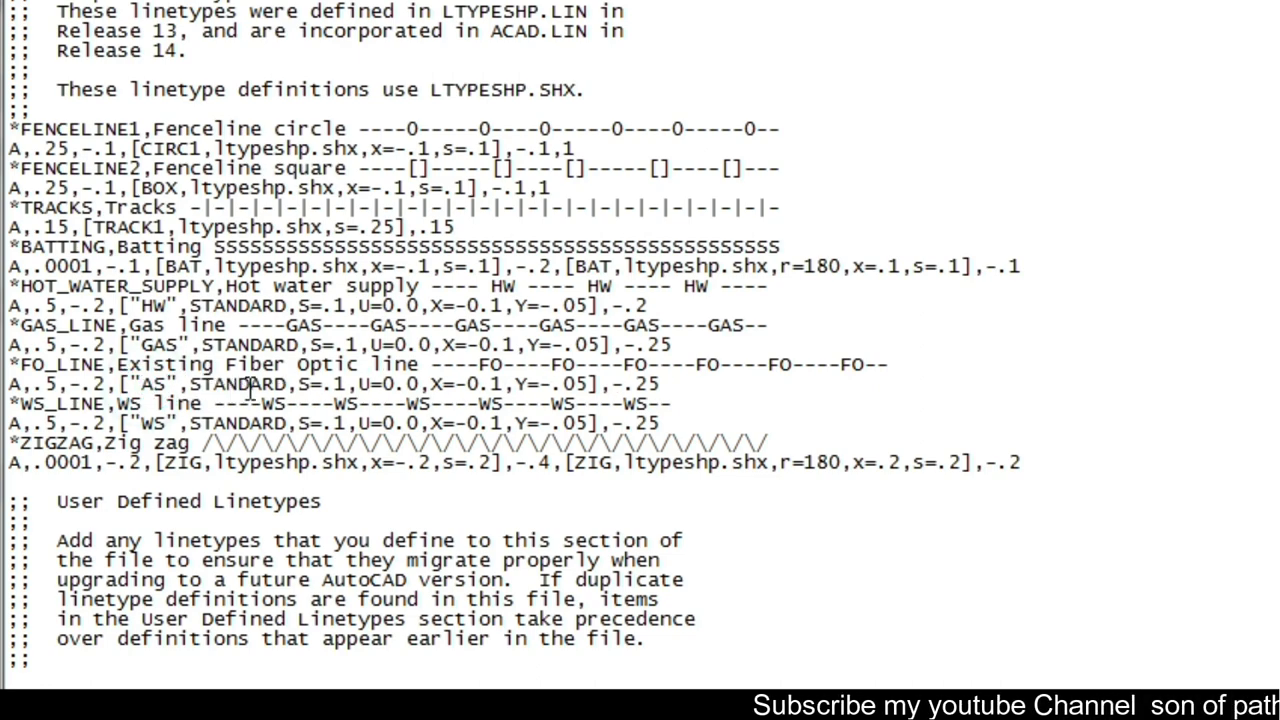
key(Delete)
key(Delete)
text(FO)
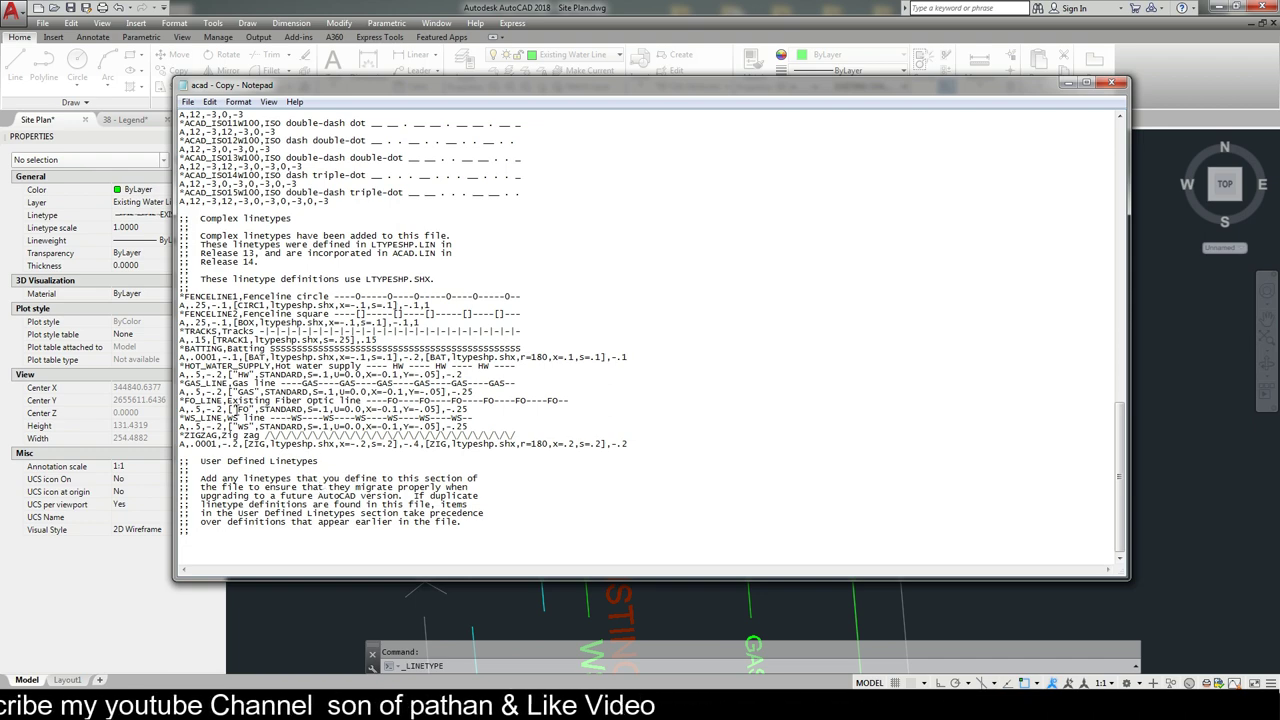
click(1112, 83)
- Load every linetype from acad - Copy.lin, reloading existing ones, into the Site Plan drawing
click(468, 353)
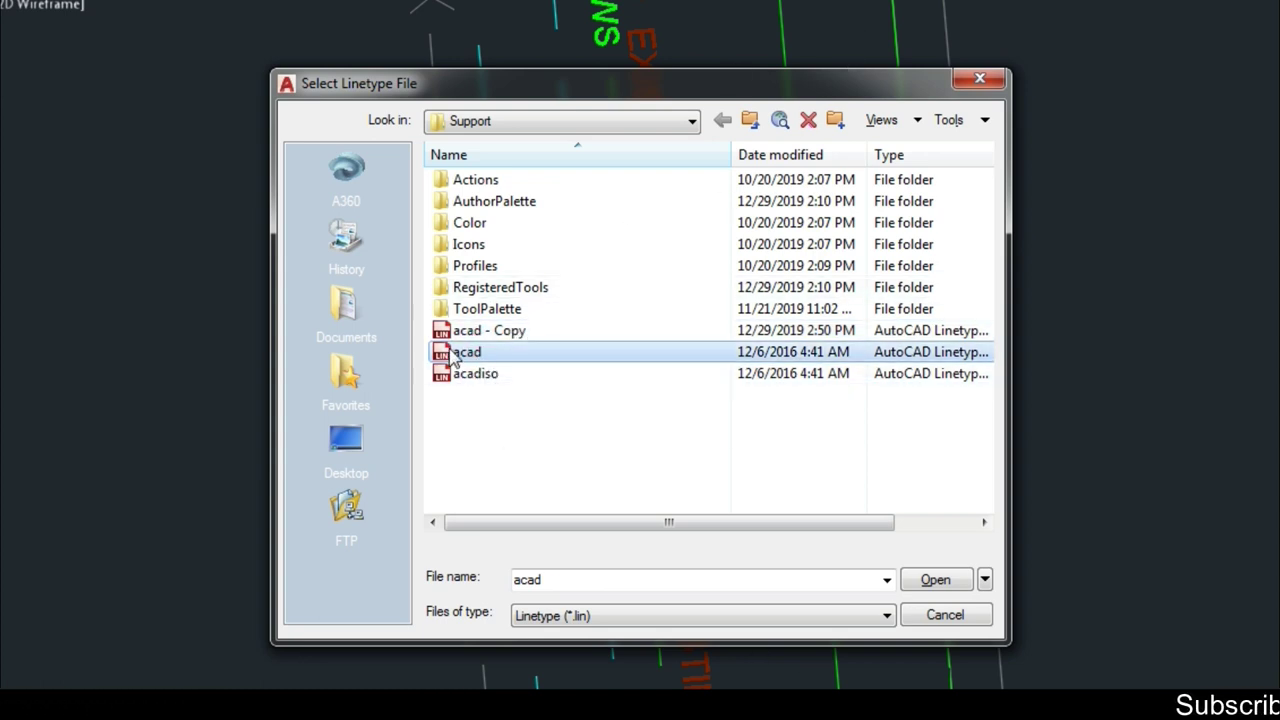
click(476, 333)
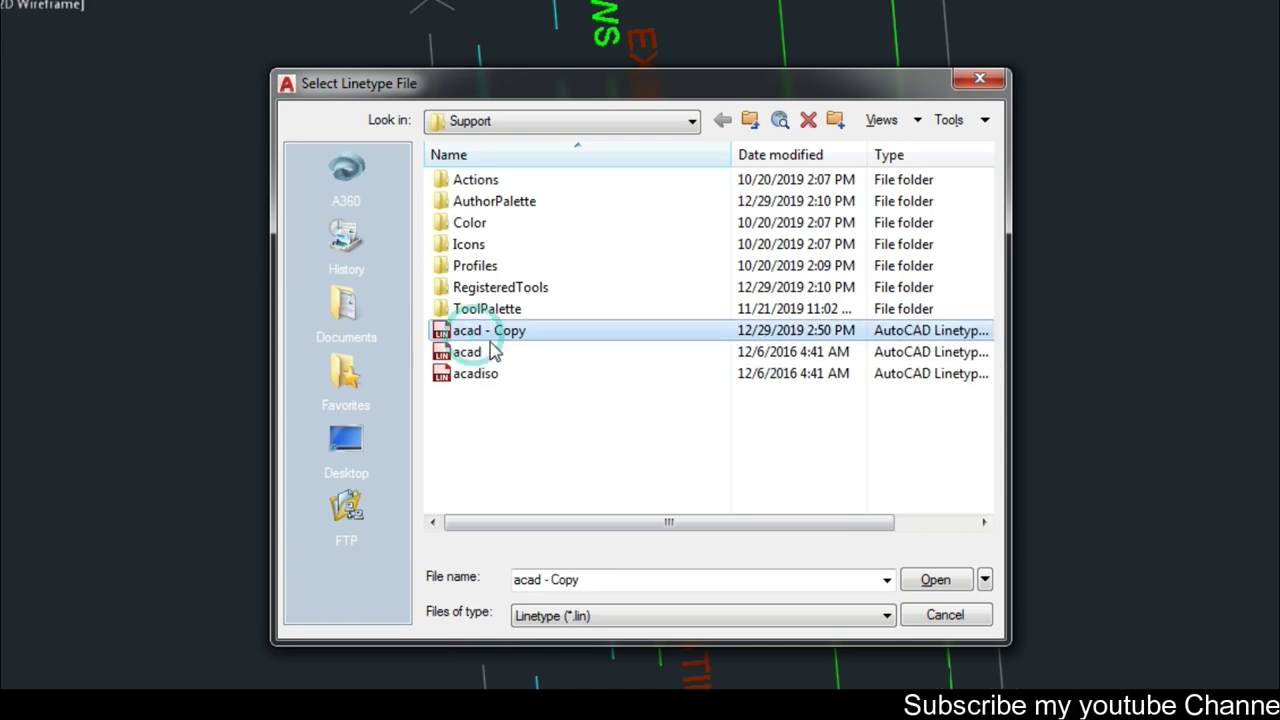
click(476, 373)
click(483, 330)
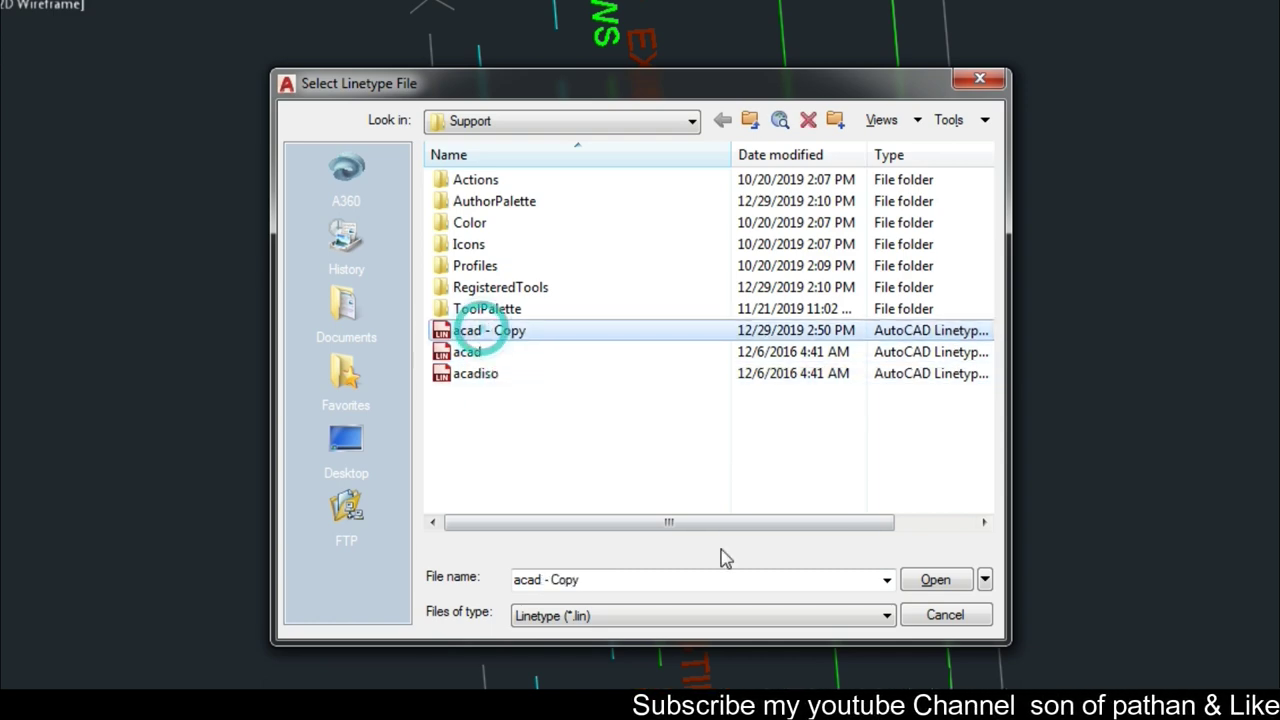
click(935, 580)
click(548, 390)
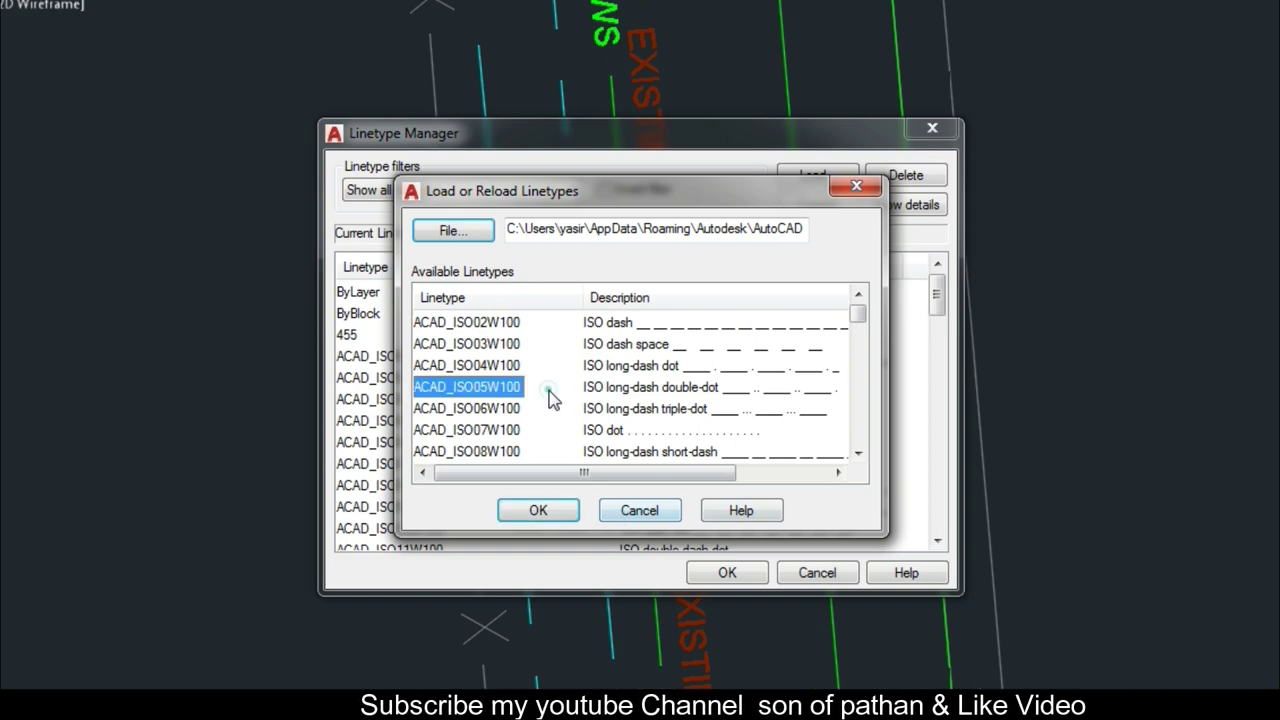
key(ctrl+a)
click(565, 505)
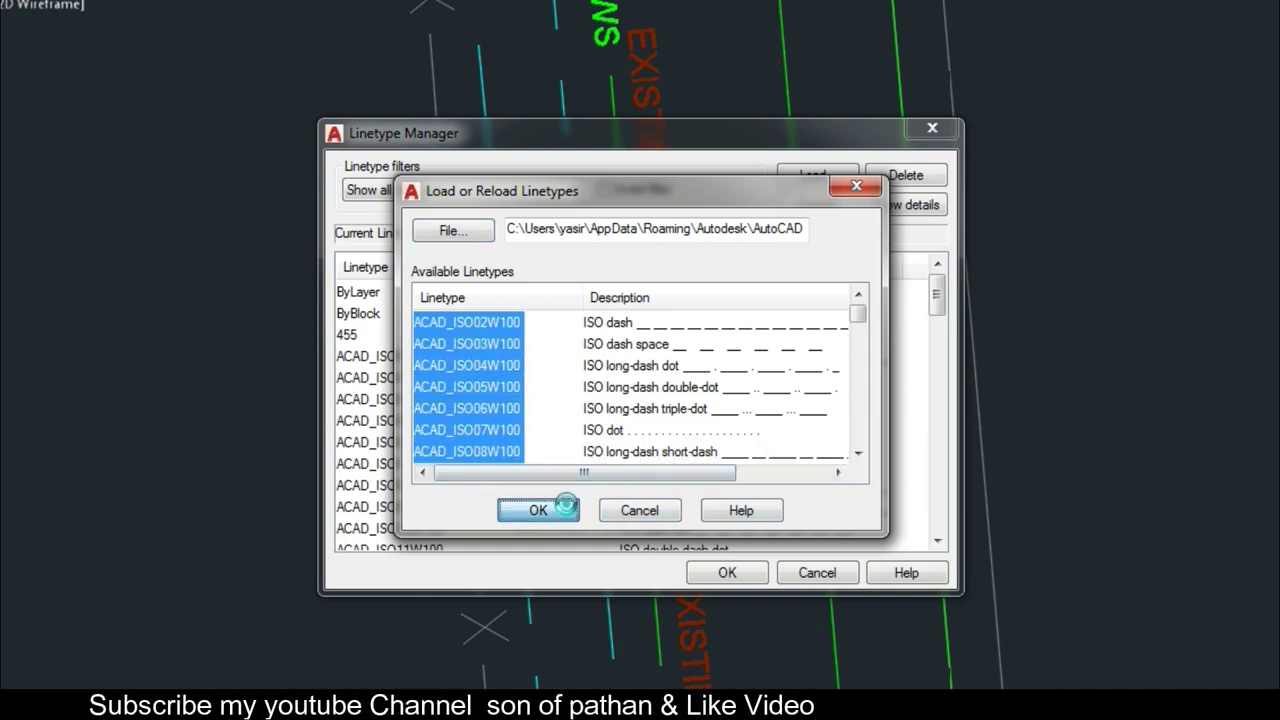
click(640, 316)
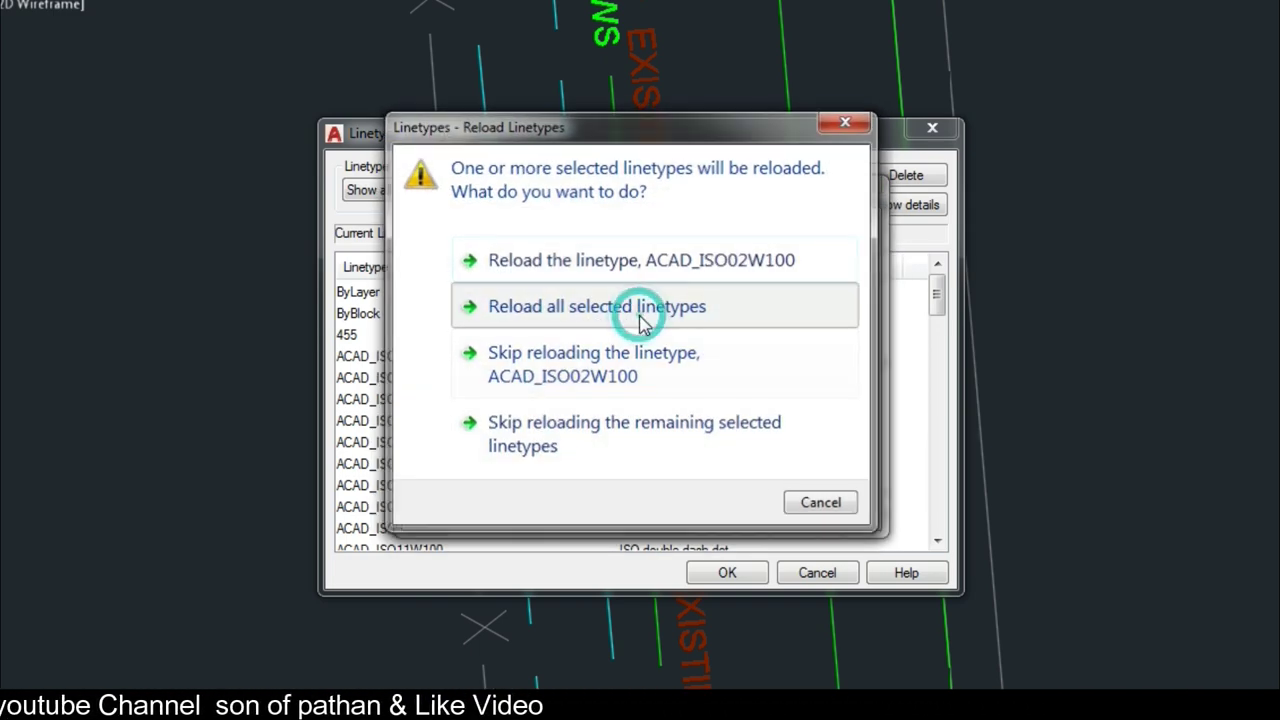
click(724, 576)
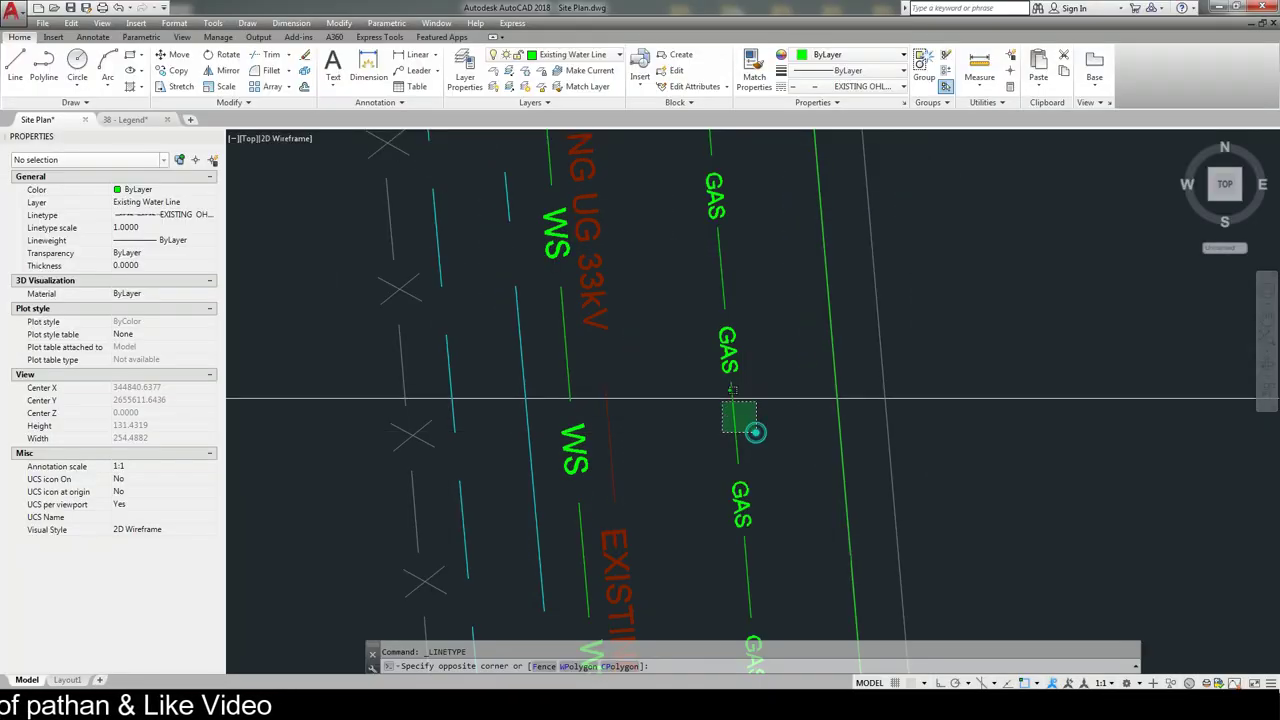
- Give the green polyline the FO_LINE linetype at linetype scale 75 and zoom to check it
click(845, 88)
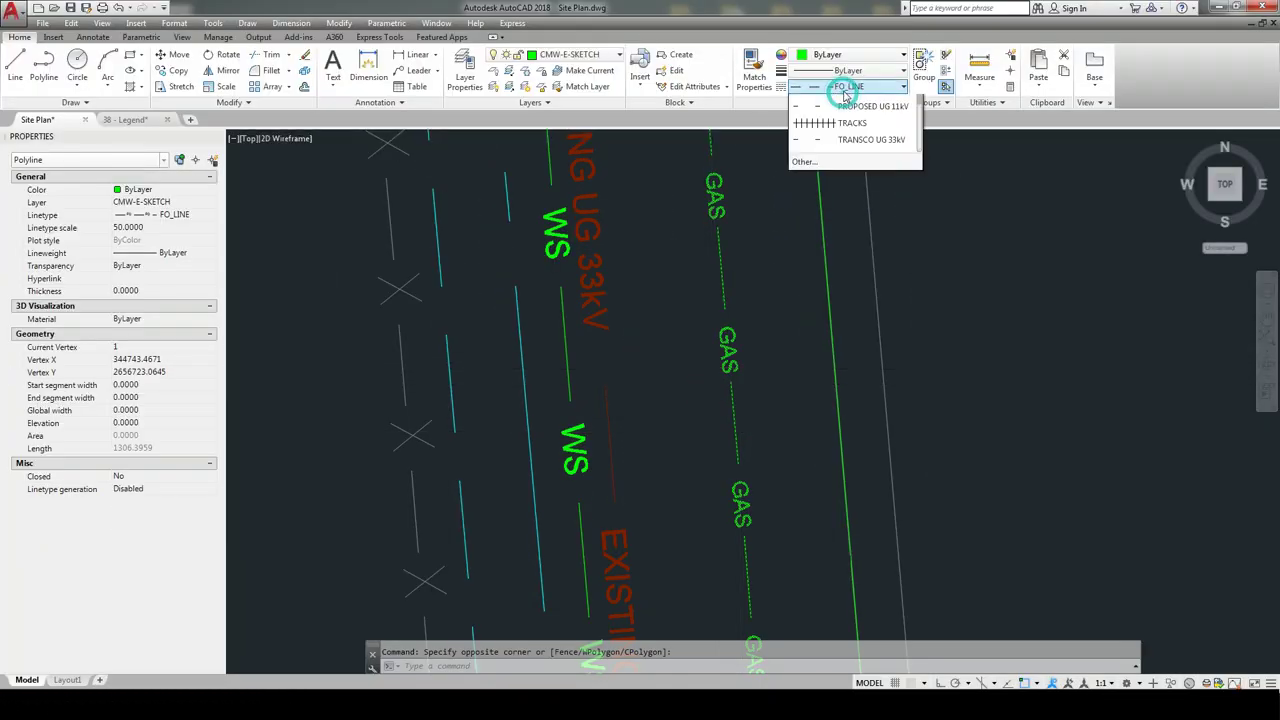
scroll(843, 156, up, 2)
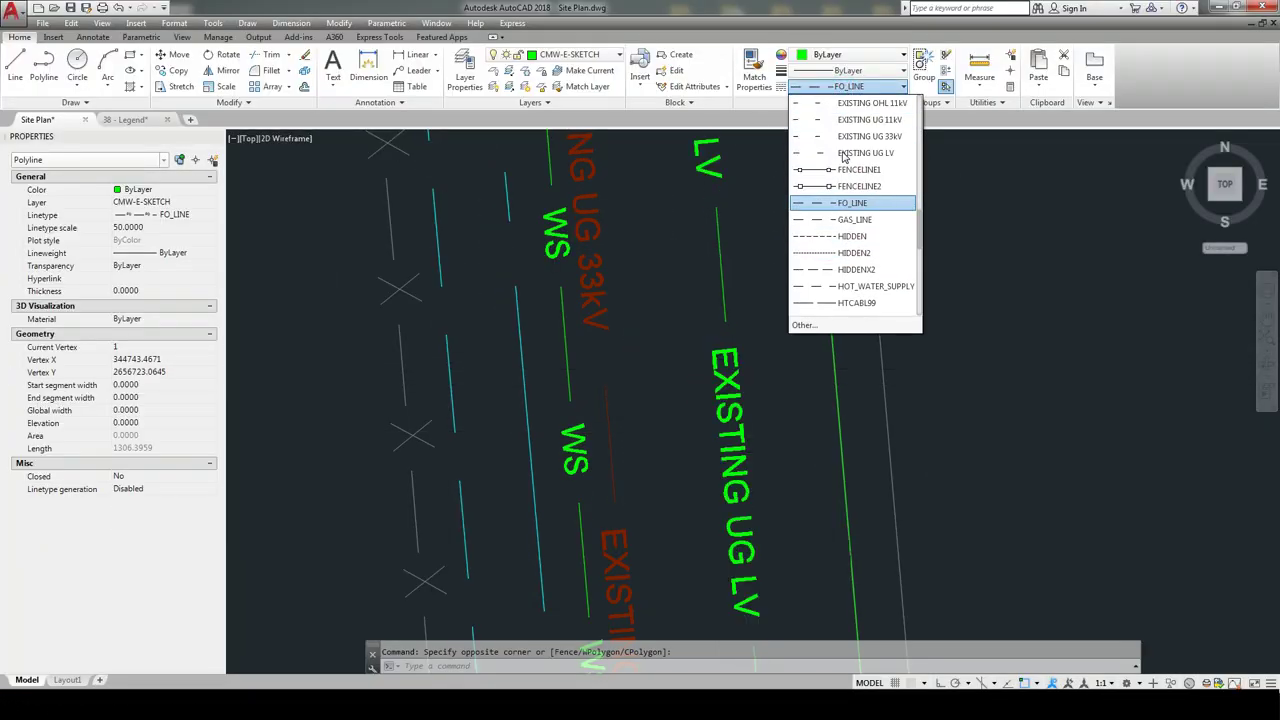
click(835, 204)
click(766, 420)
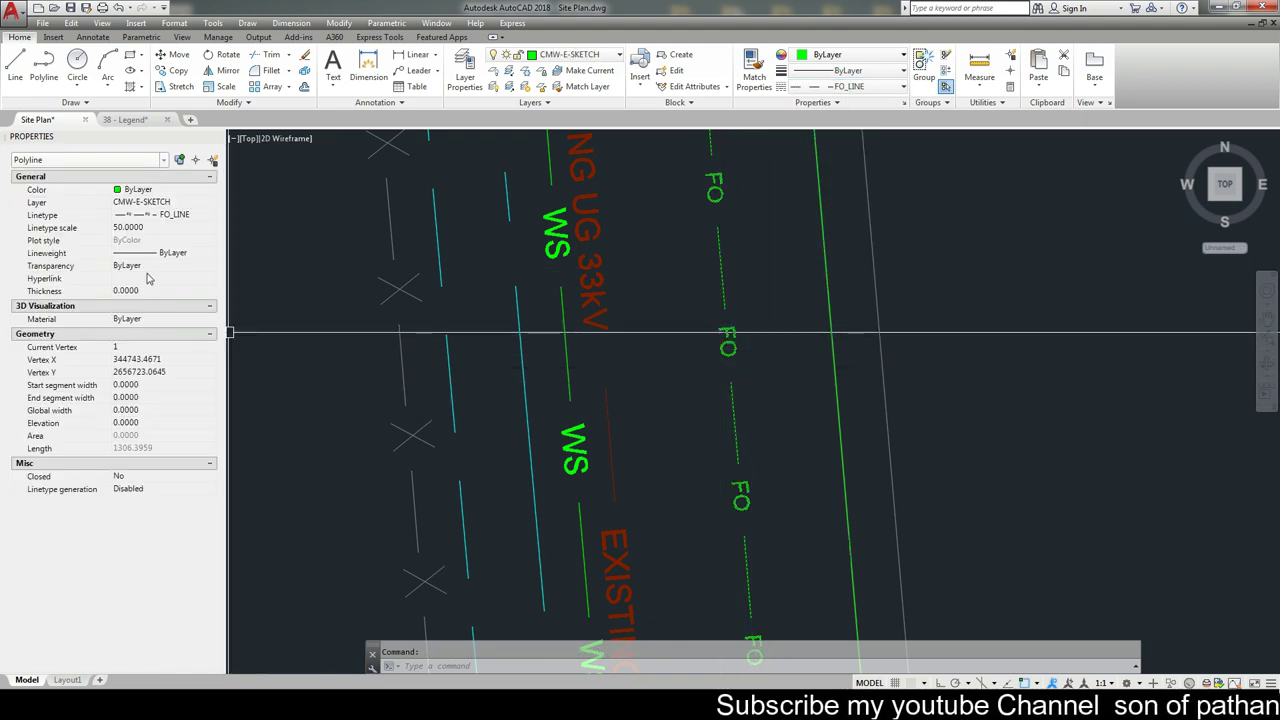
click(157, 227)
text(7)
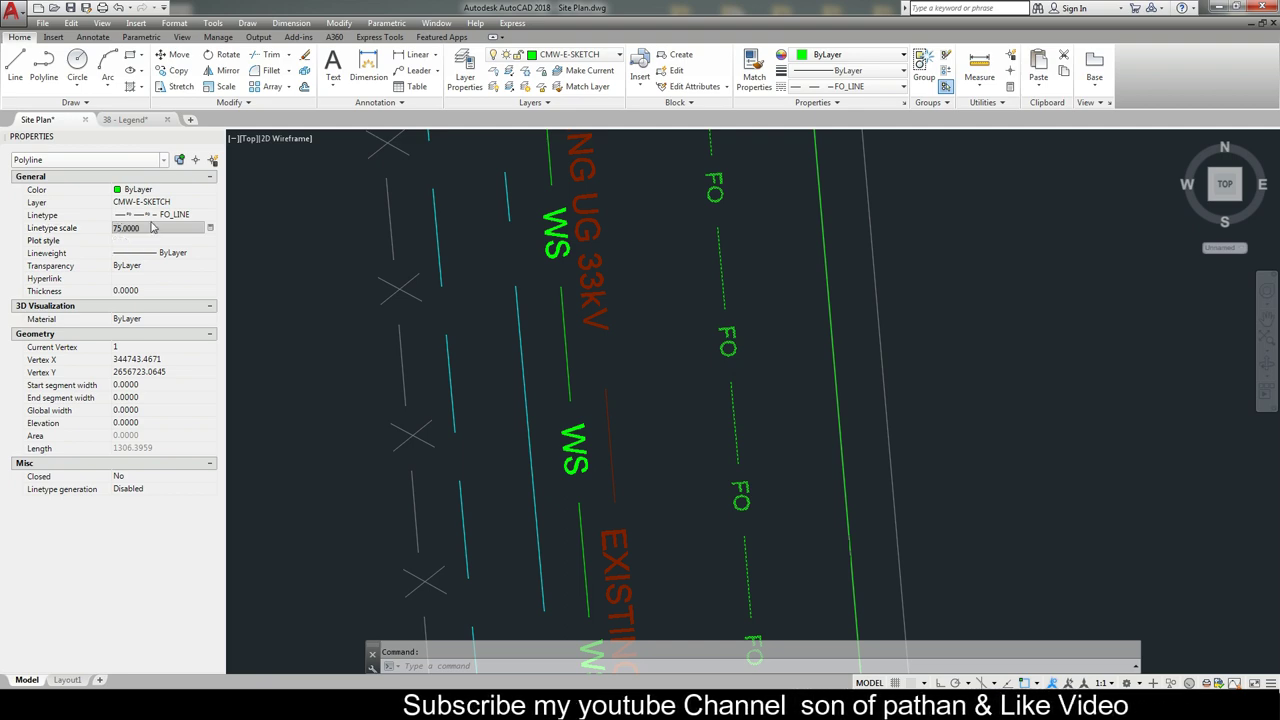
key(Return)
key(Escape)
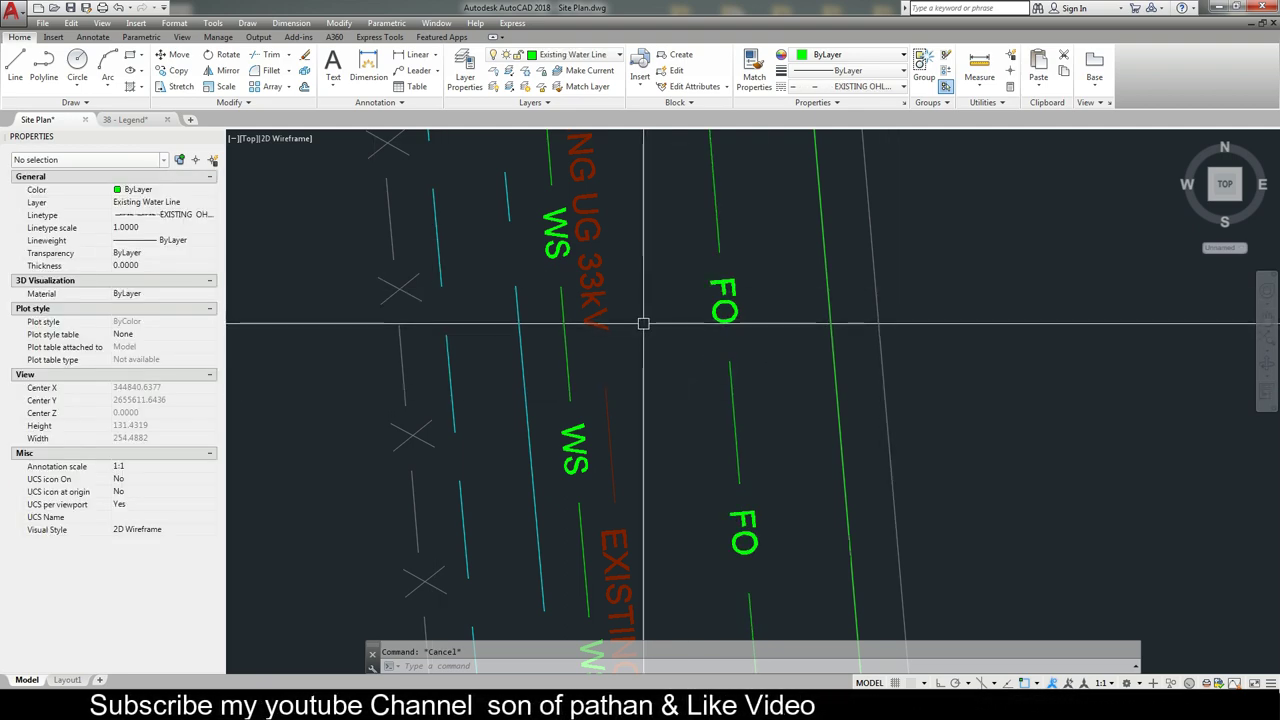
scroll(686, 357, down, 4)
scroll(673, 317, up, 4)
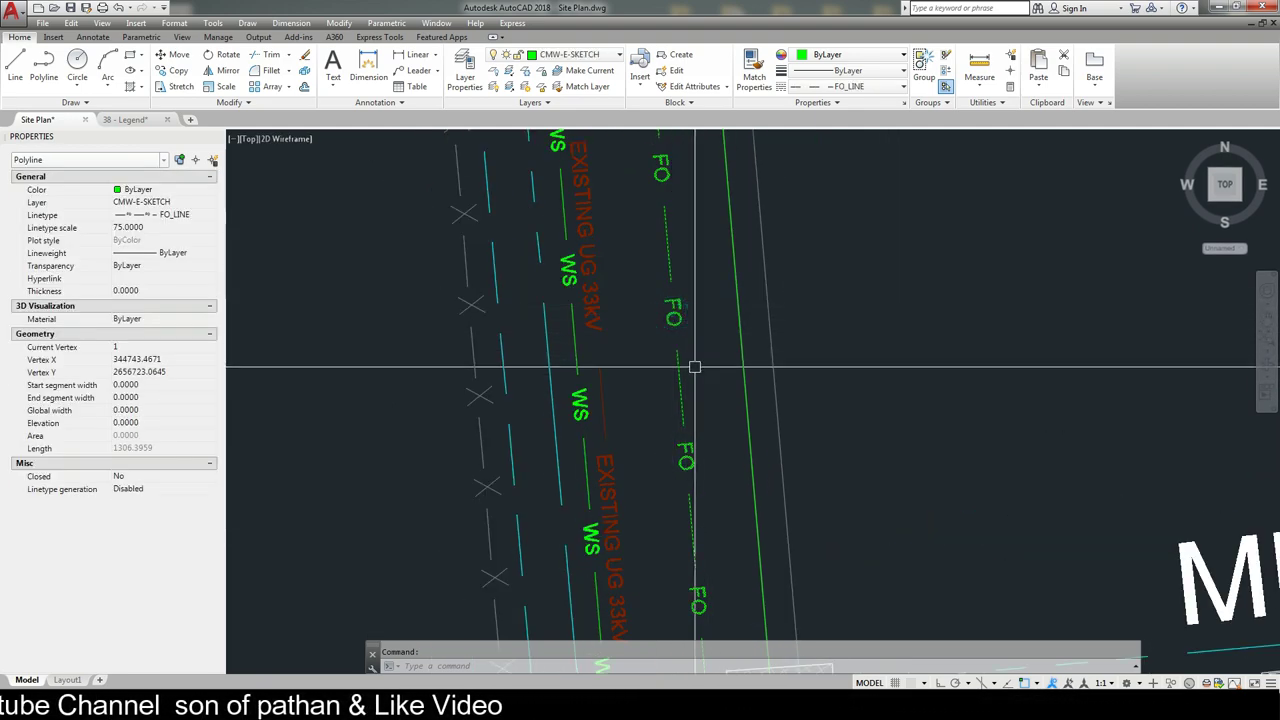
scroll(669, 277, down, 2)
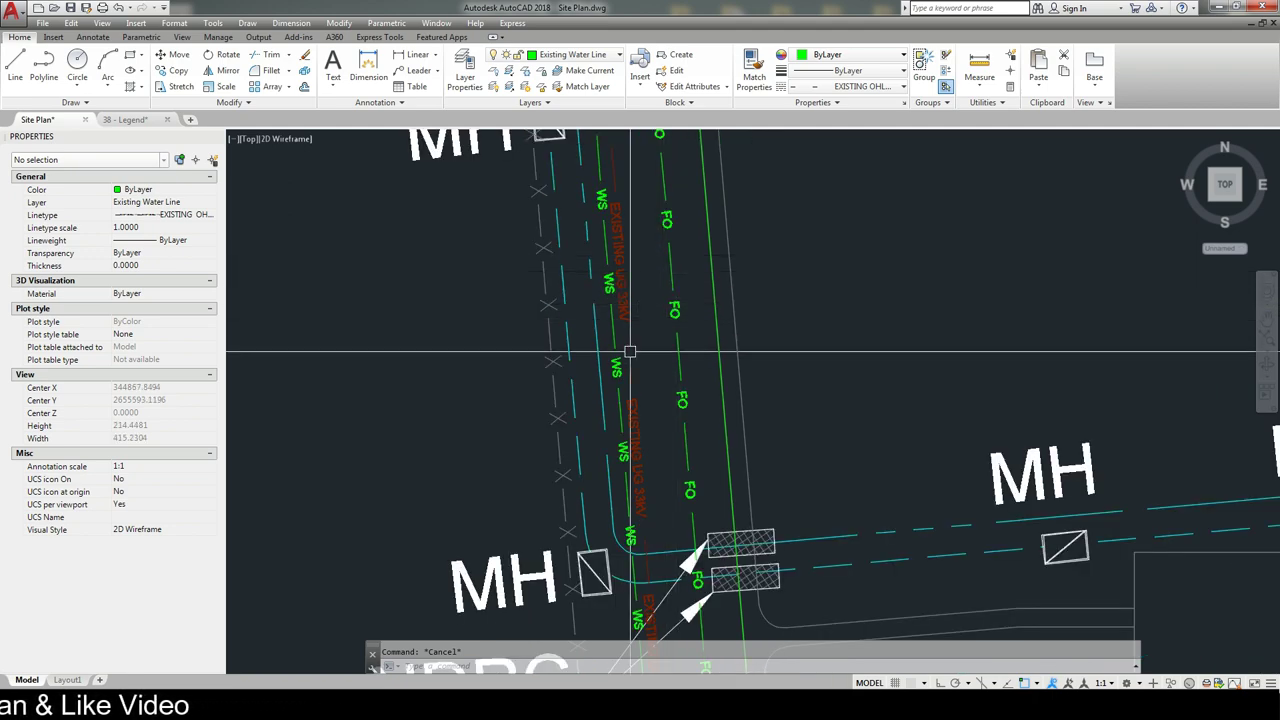
scroll(620, 350, up, 6)
scroll(620, 350, down, 4)
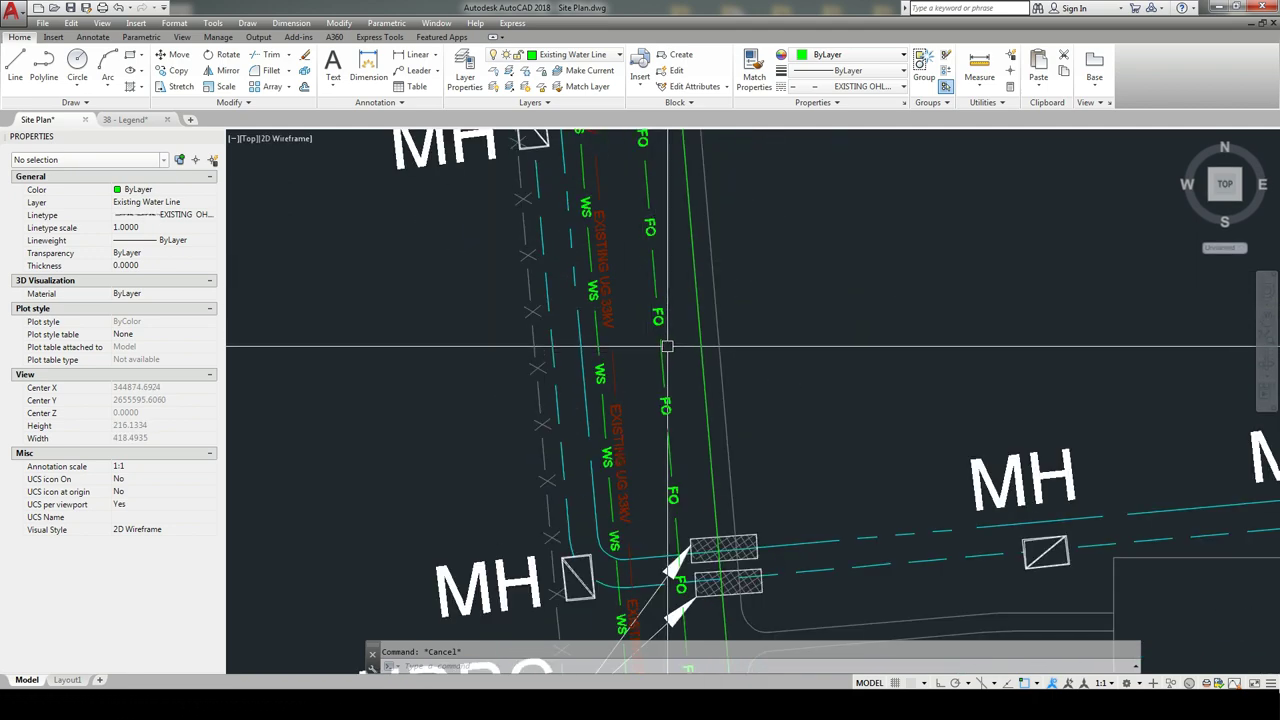